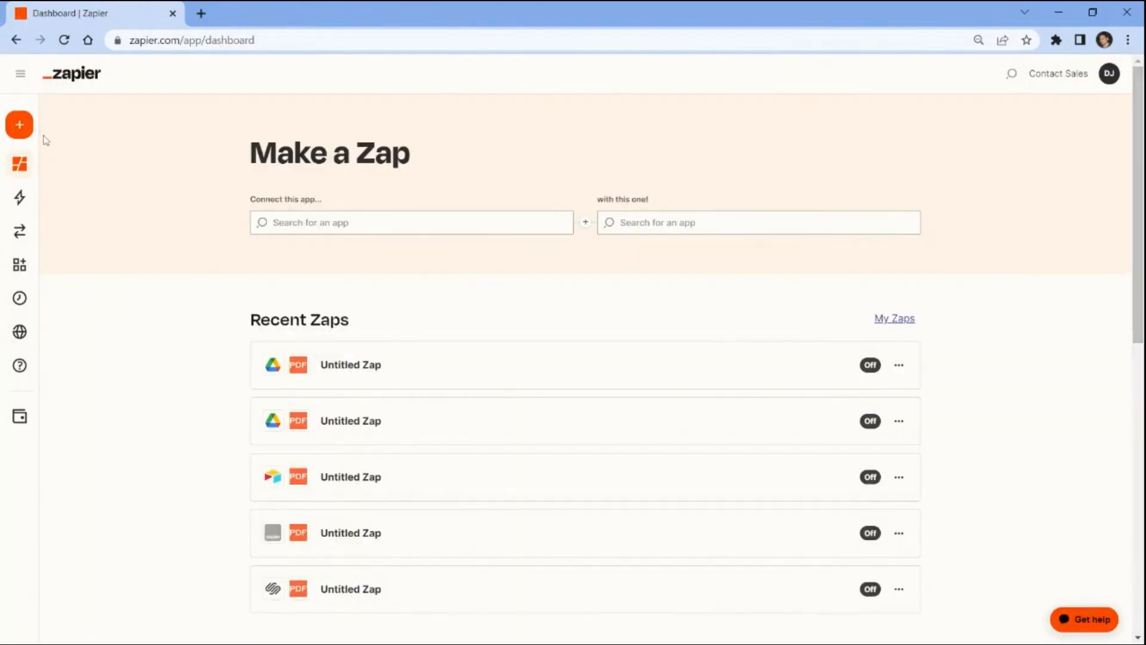
Create a new Zap with Google Drive as the trigger app and New File in Folder as the event.
left_click(32, 127)
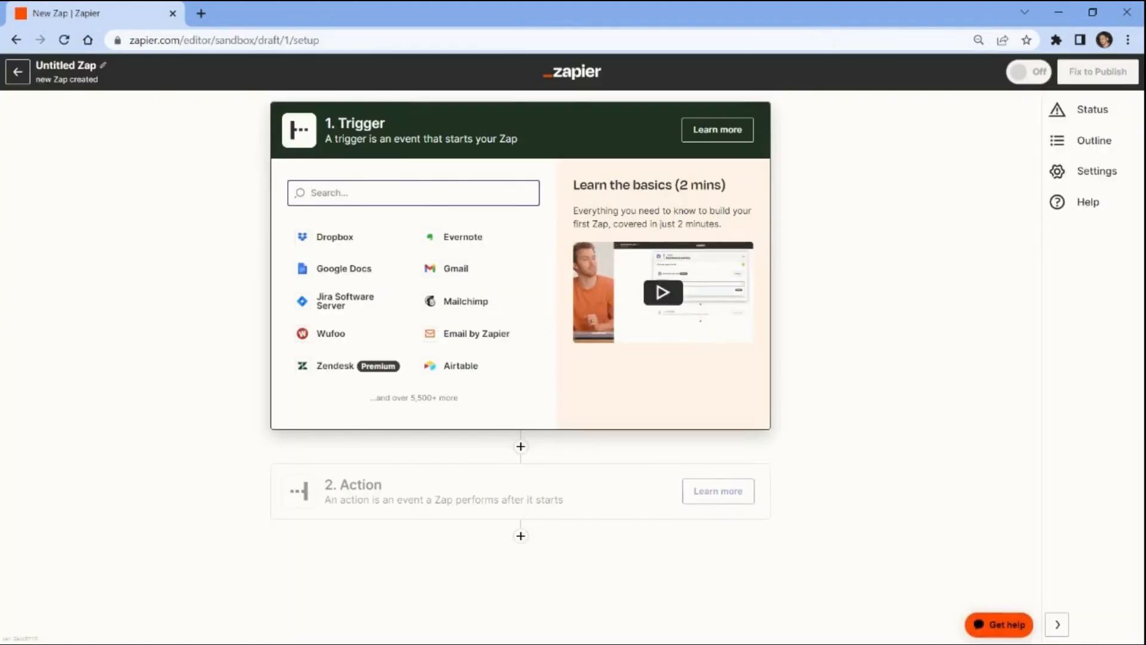
type("go")
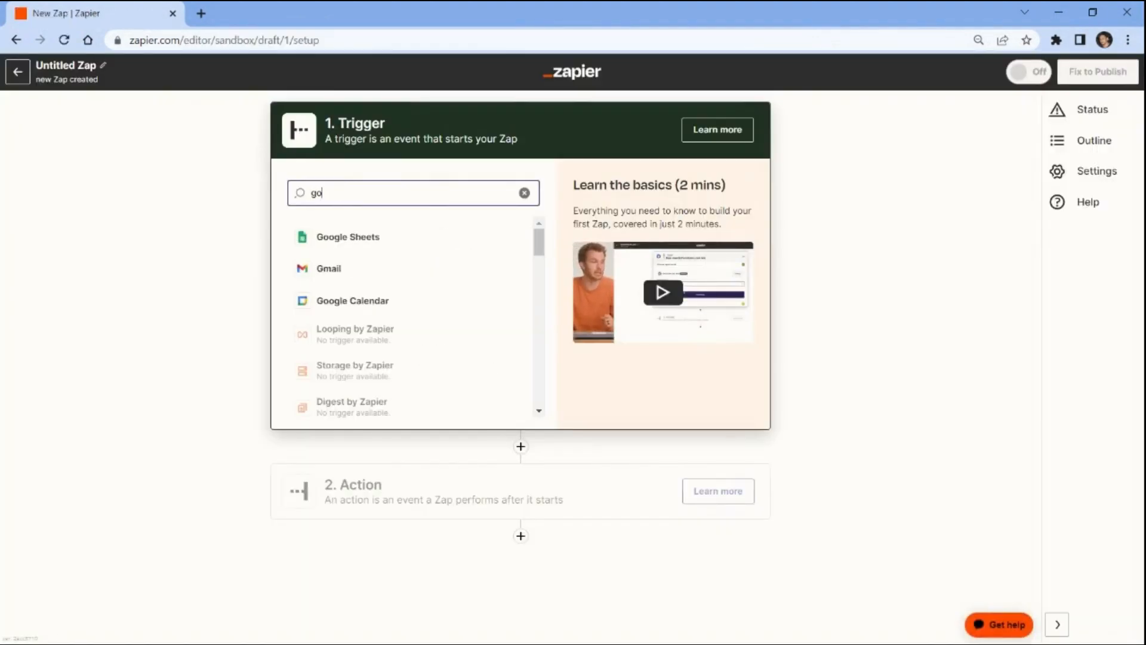
type("o")
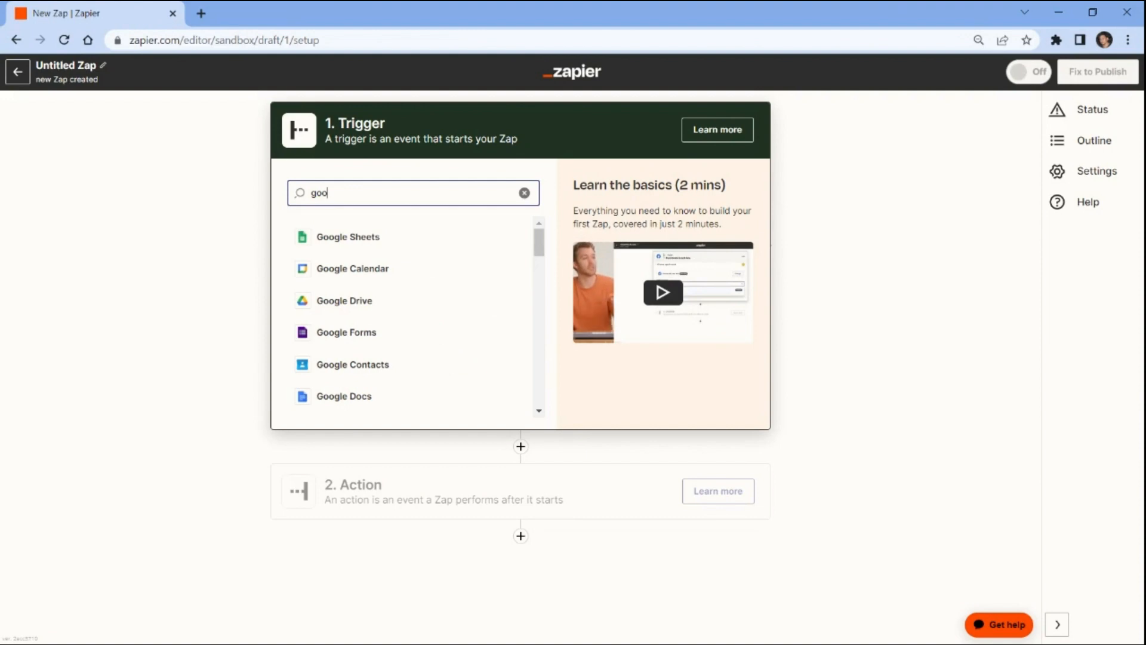
type("gle")
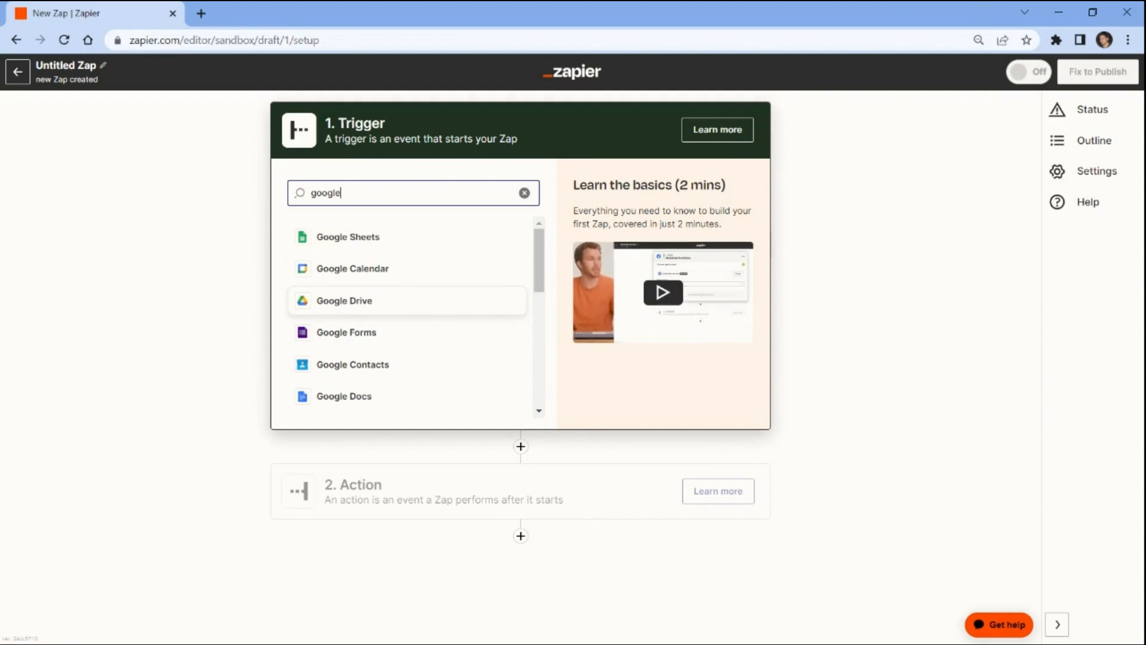
left_click(358, 300)
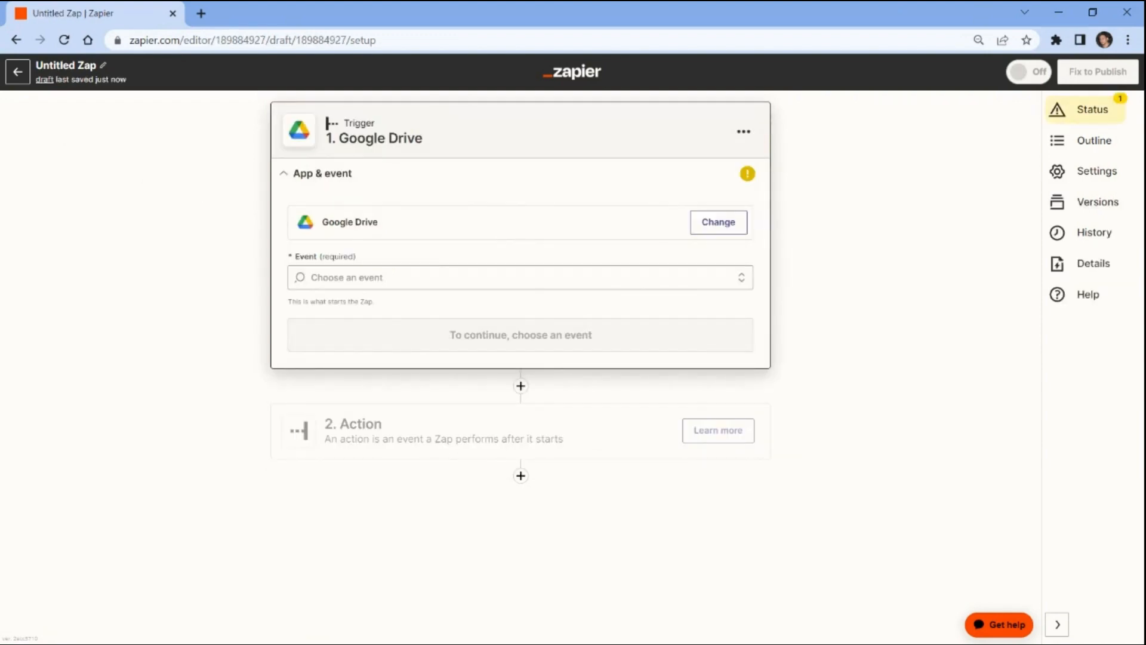
left_click(338, 283)
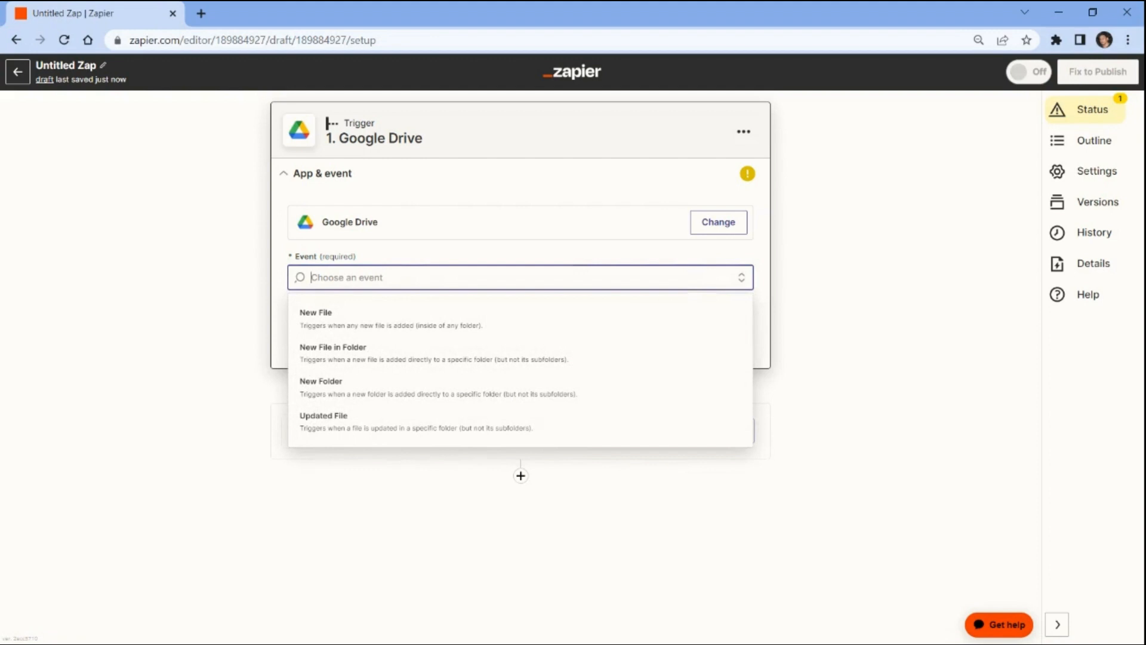
left_click(323, 353)
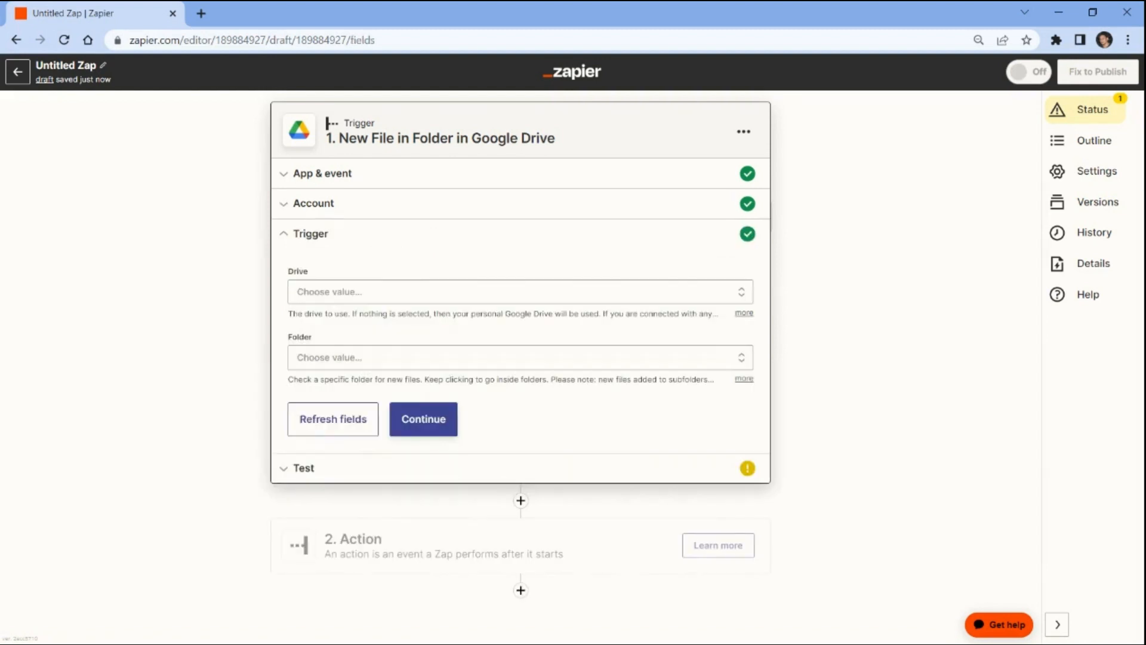
Set the trigger to watch the File folder in My Google Drive and test the trigger.
left_click(304, 292)
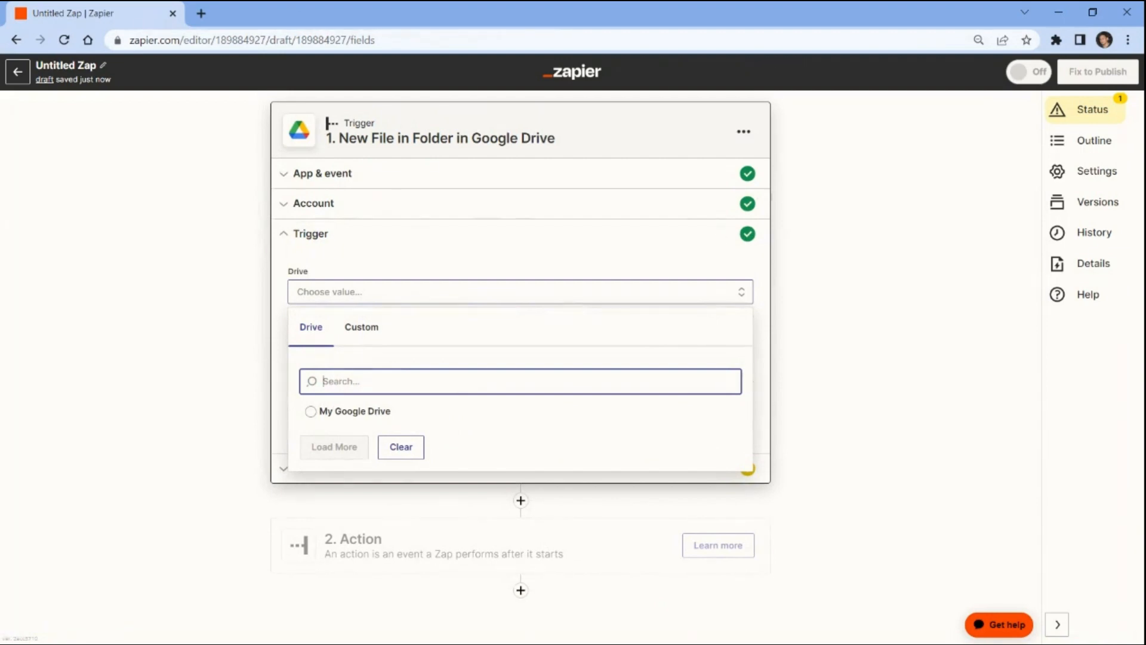
left_click(310, 414)
left_click(305, 359)
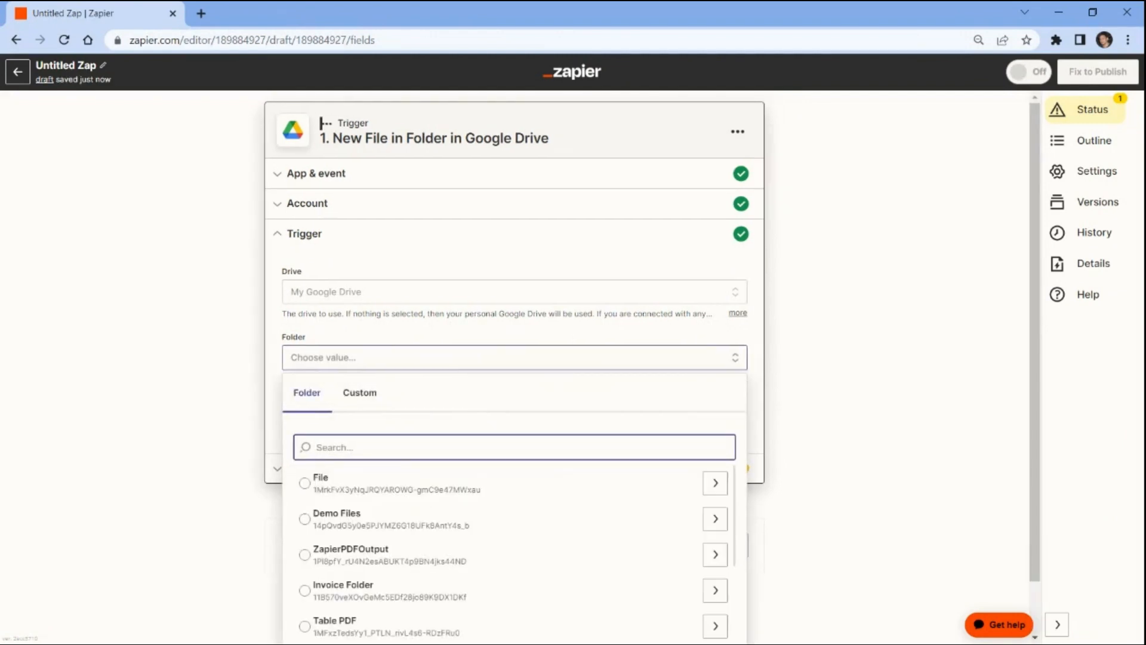
left_click(305, 483)
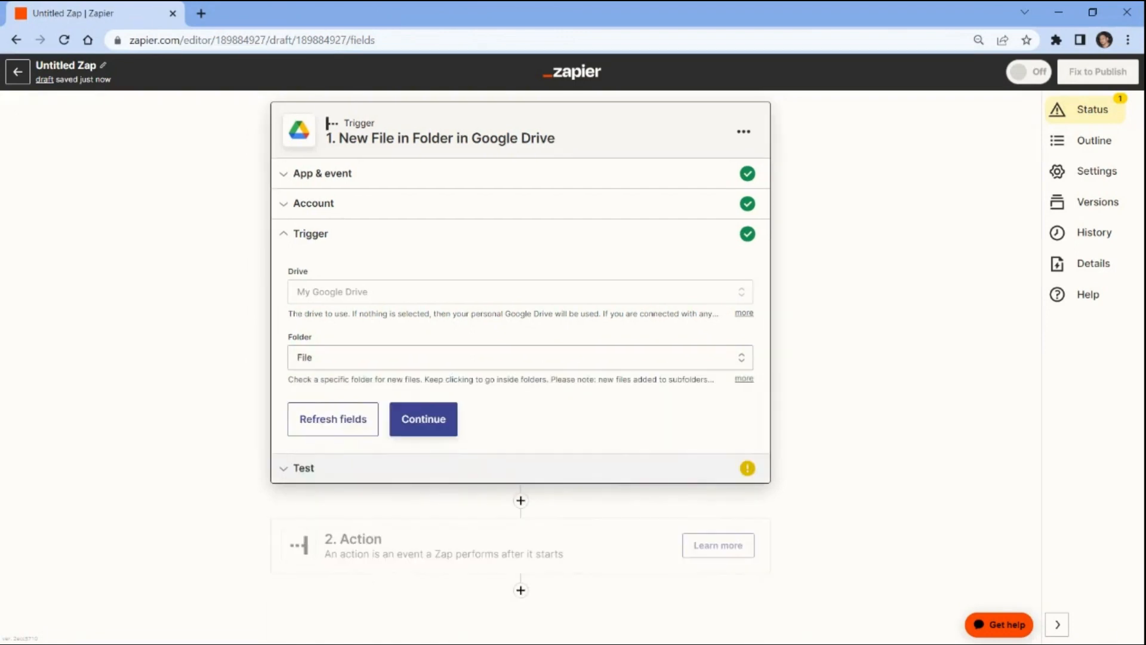
left_click(417, 426)
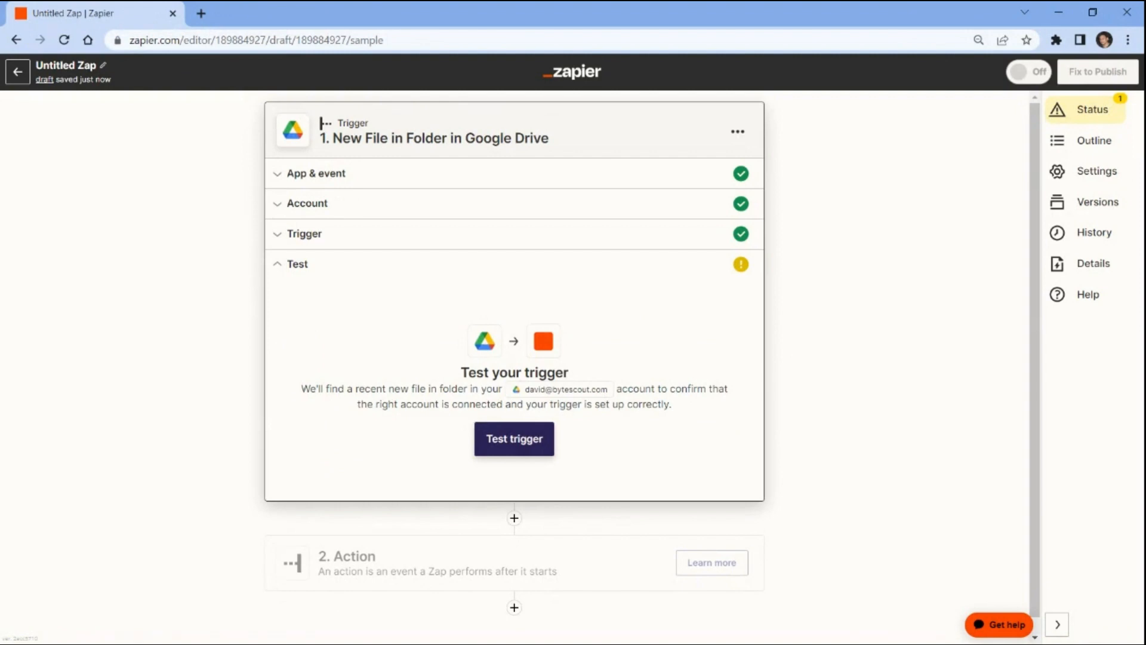
left_click(509, 440)
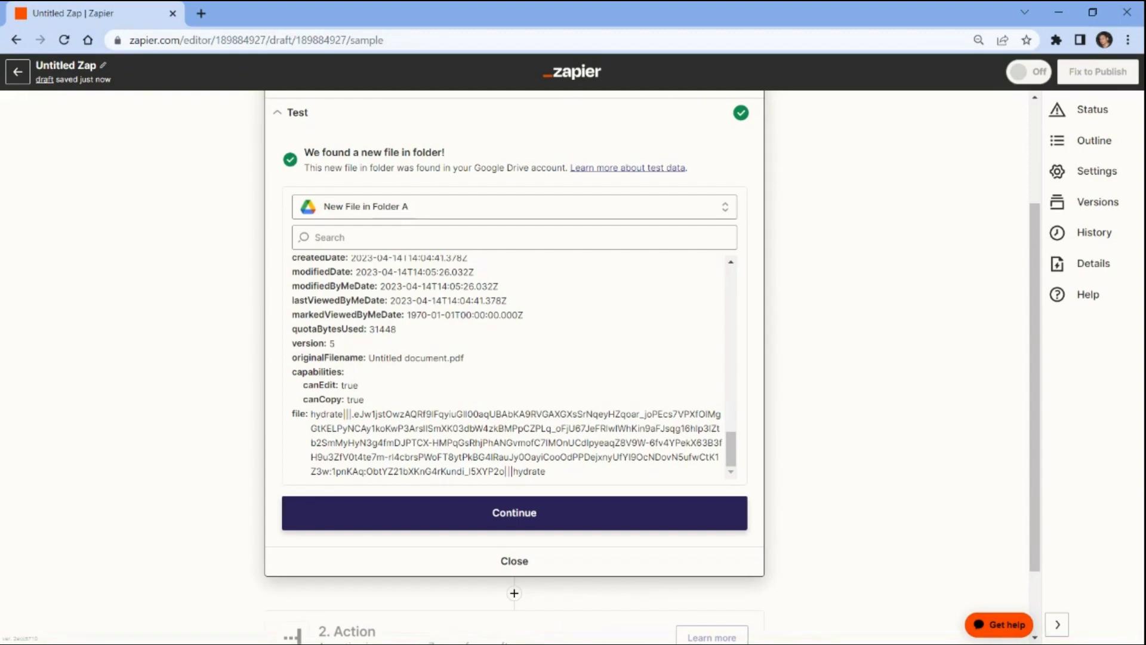
left_click(512, 512)
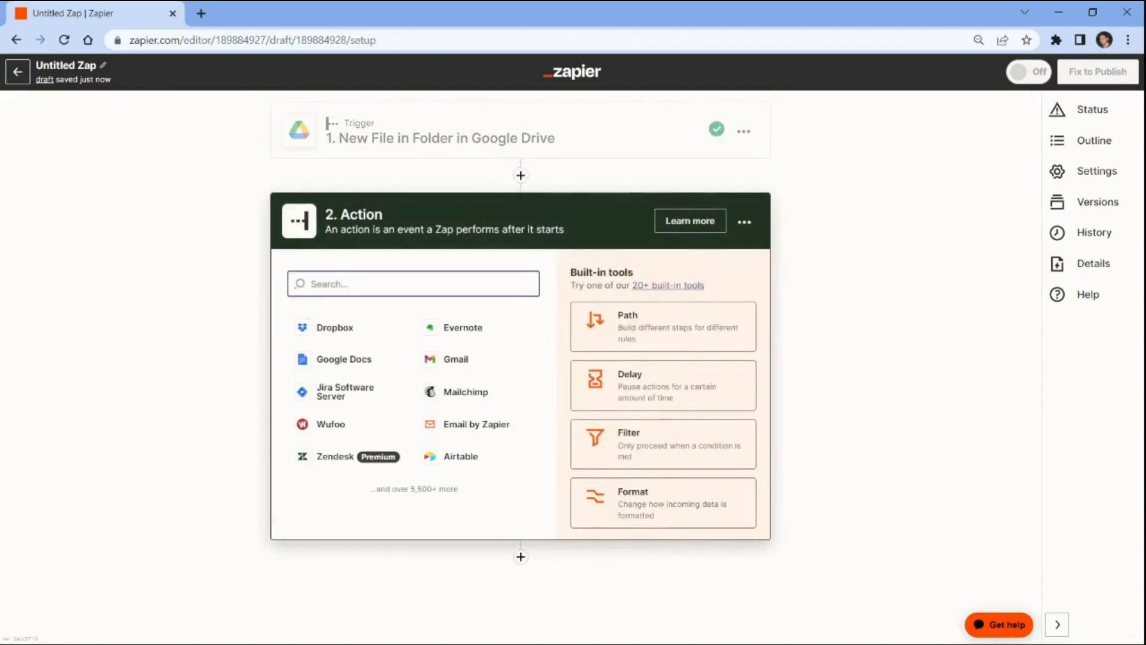
Choose PDF.co as the action app with PDF Filler as the event.
type("pdf")
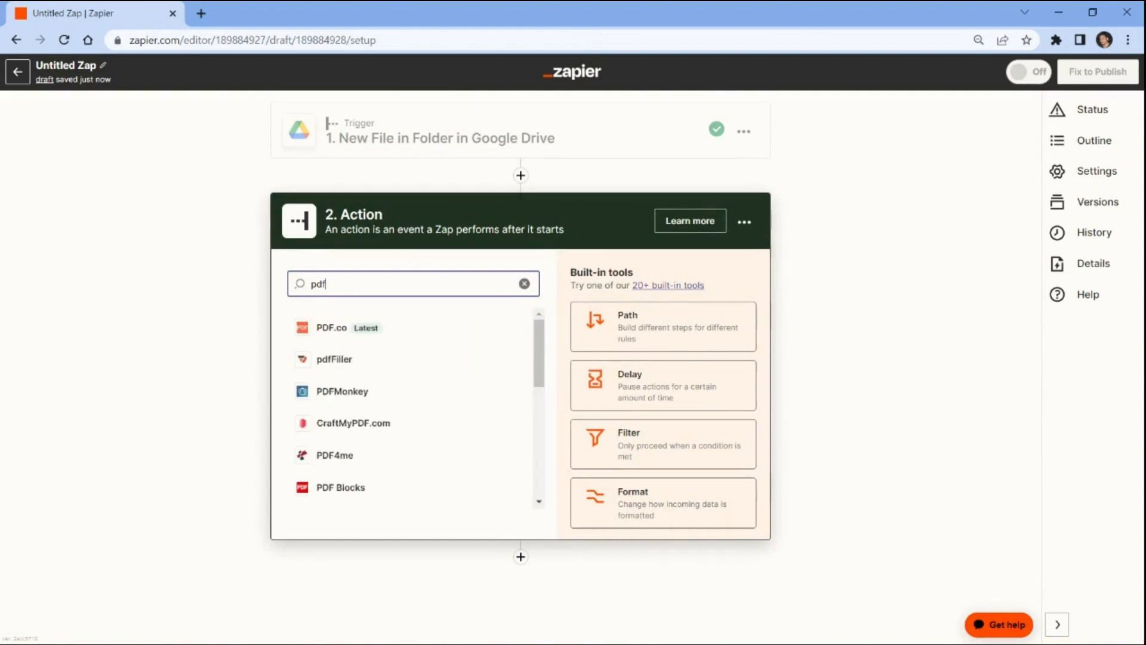
left_click(333, 328)
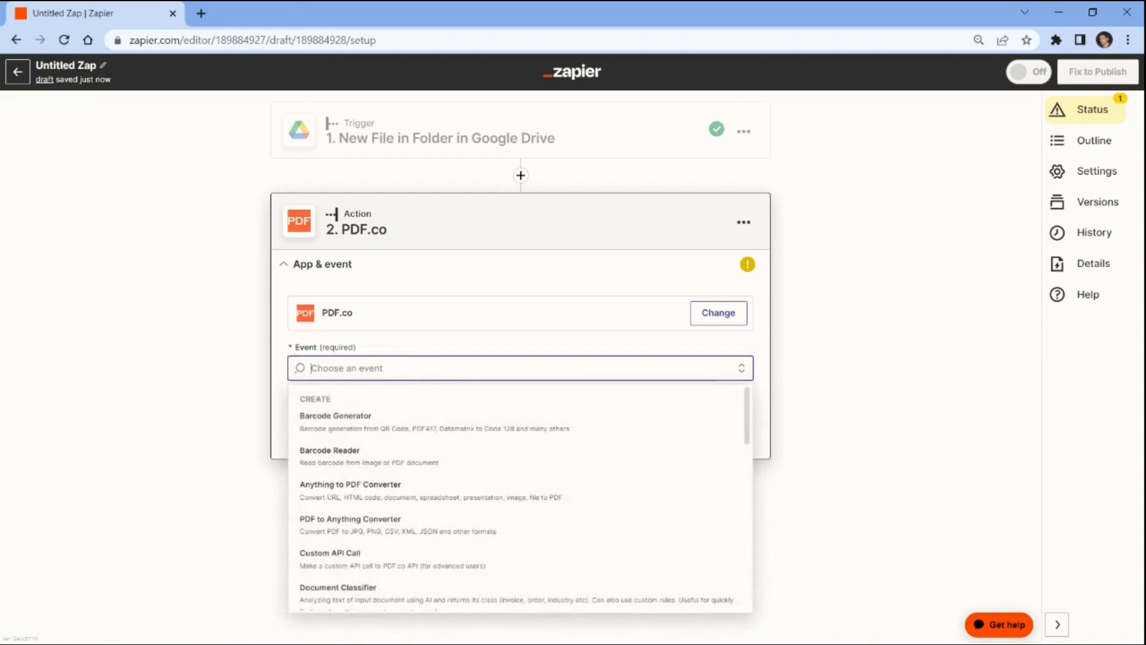
type("filler")
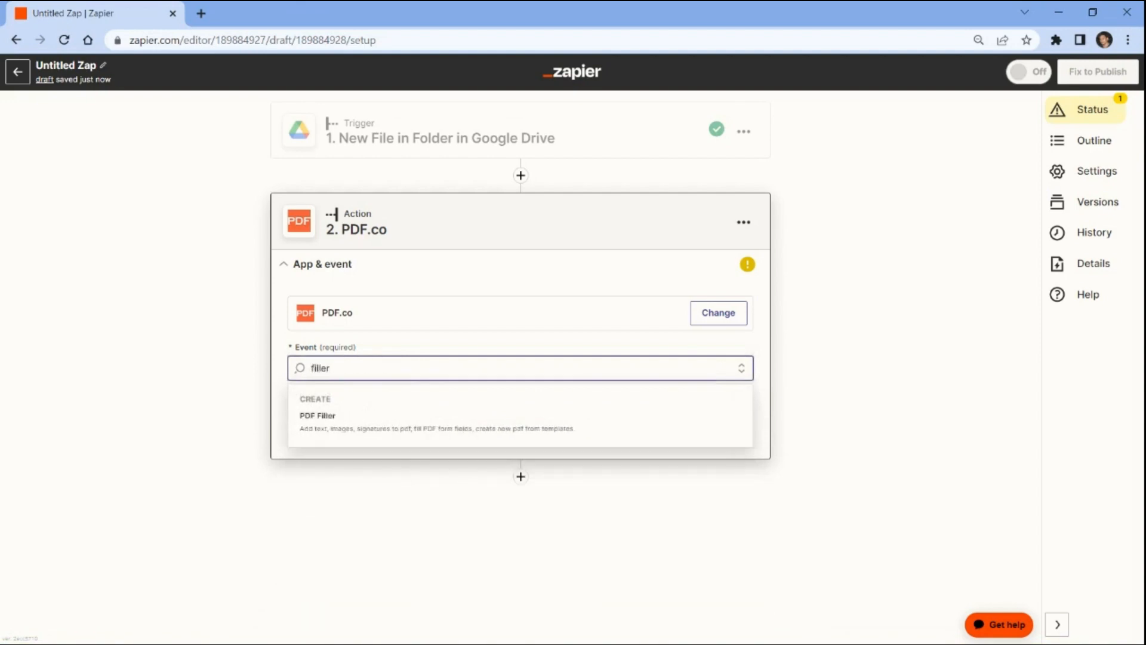
left_click(311, 417)
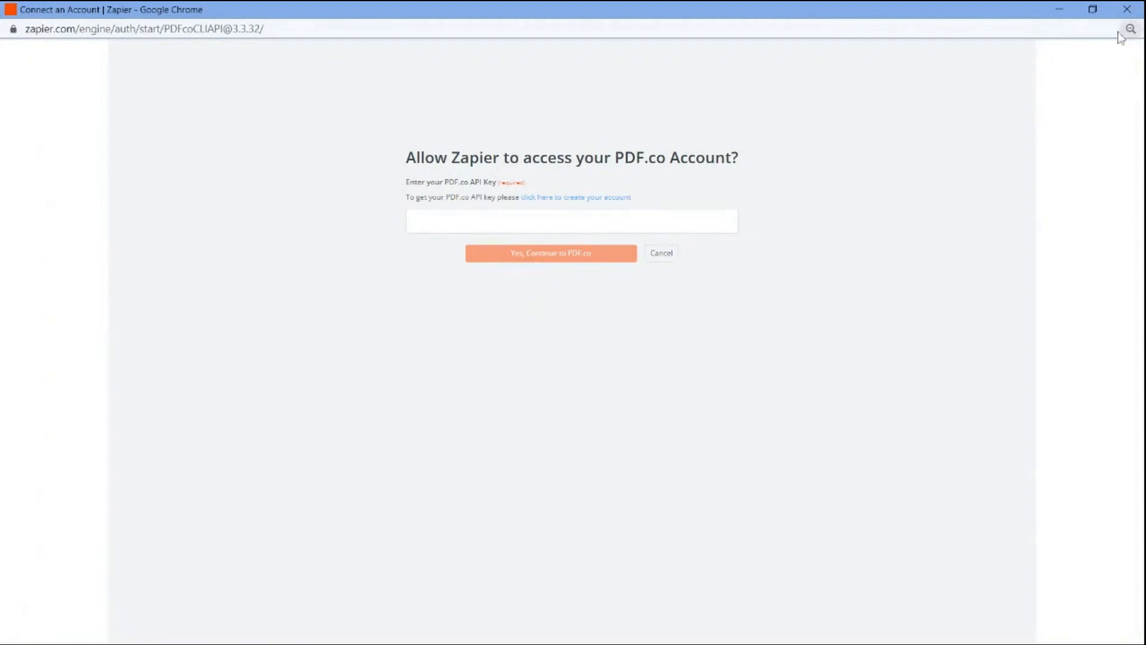
Copy the API key from the PDF.co dashboard and paste it into Zapier's API key field to connect the PDF.co account.
left_click(491, 213)
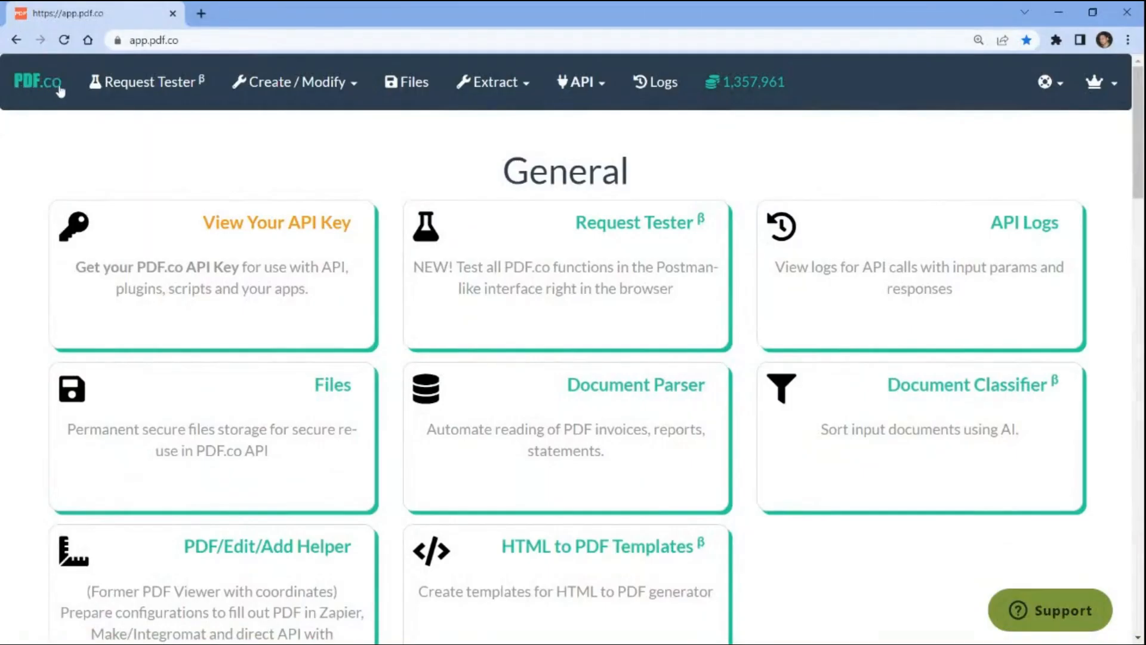
left_click(273, 226)
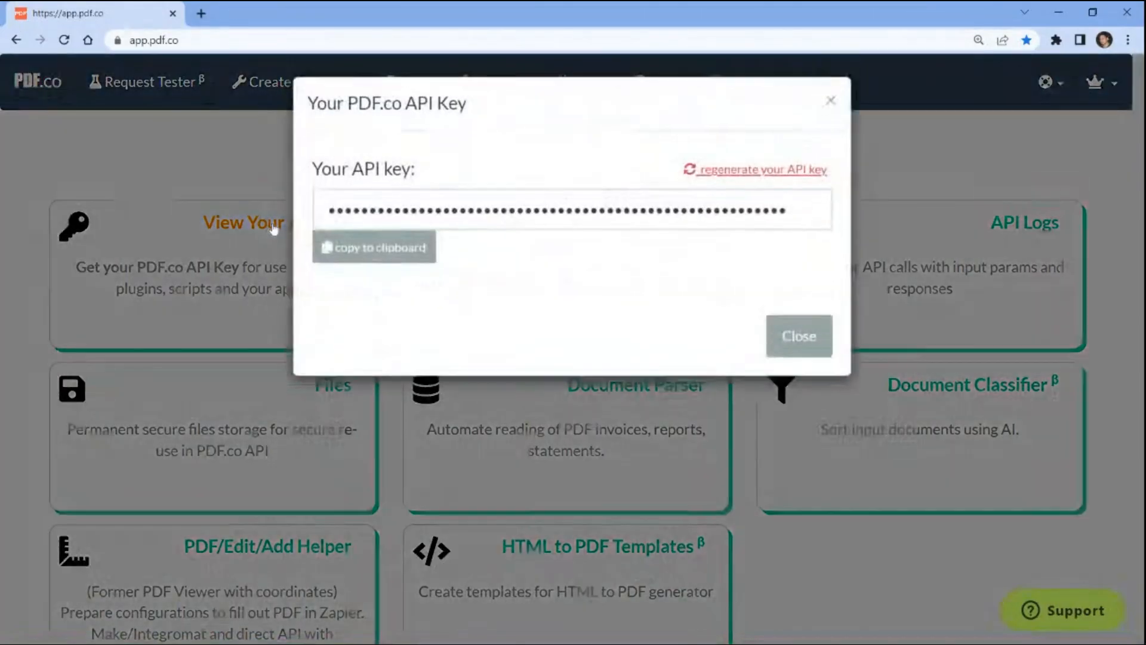
left_click(374, 253)
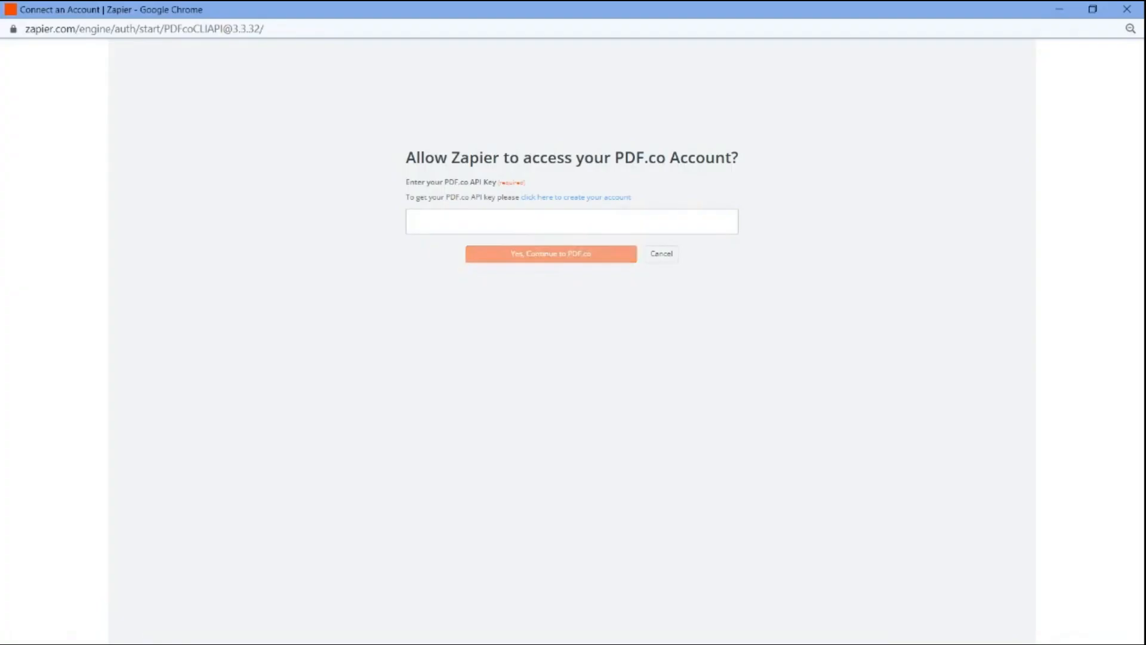
key("ctrl+v")
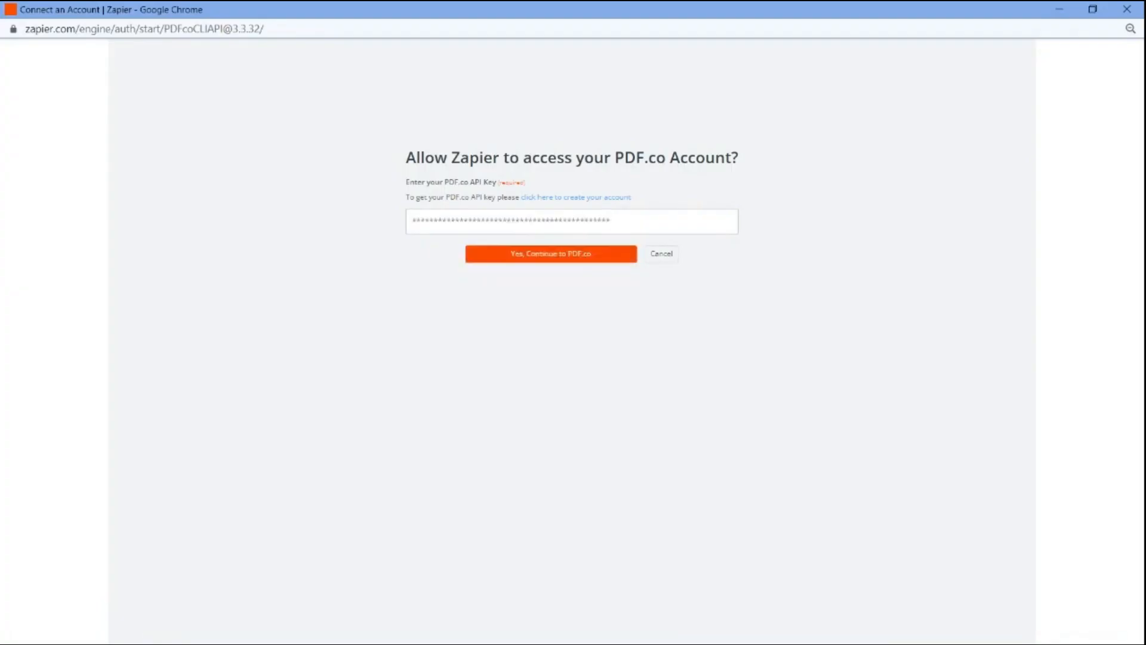
left_click(545, 255)
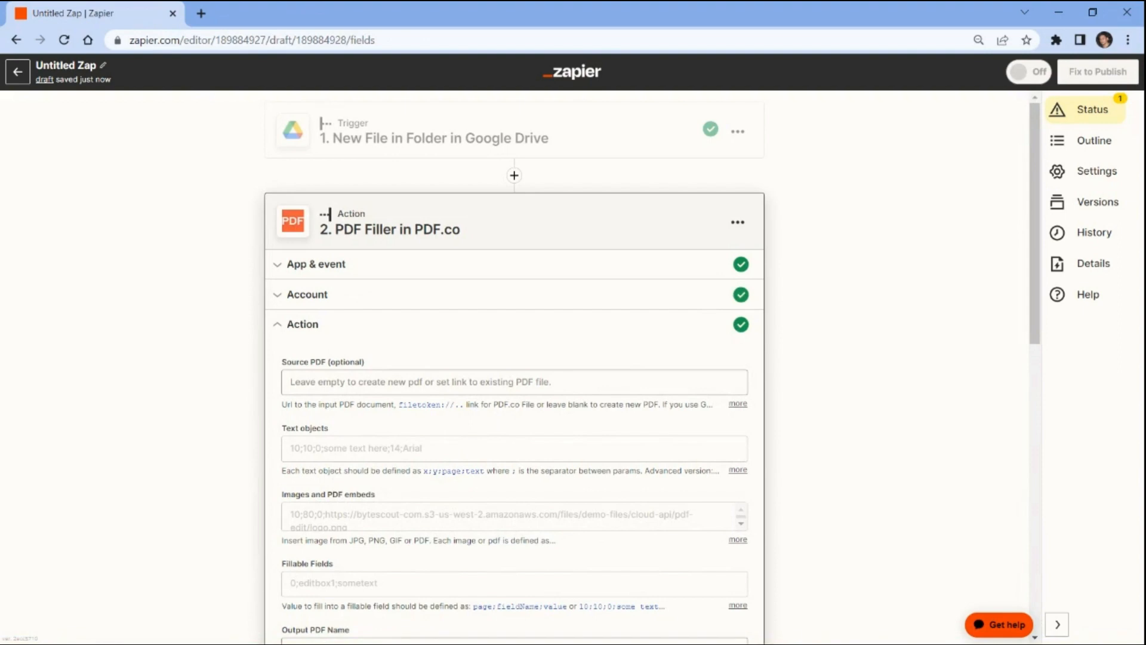
Map the File value from the Google Drive trigger as the PDF Filler's source PDF.
left_click(322, 382)
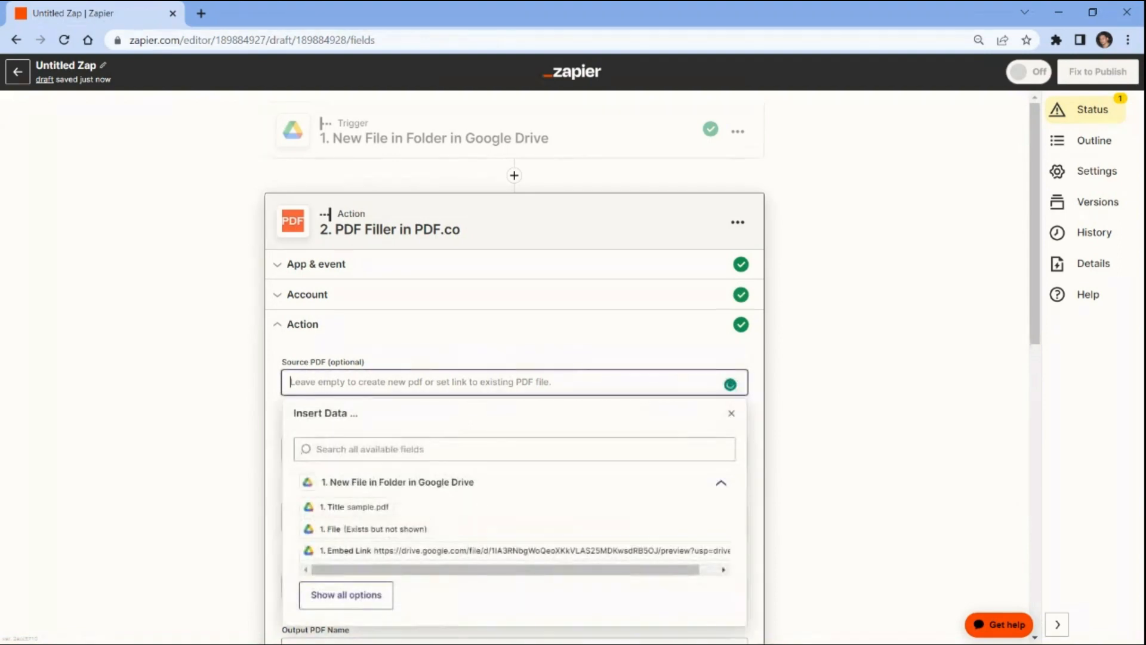
left_click(331, 528)
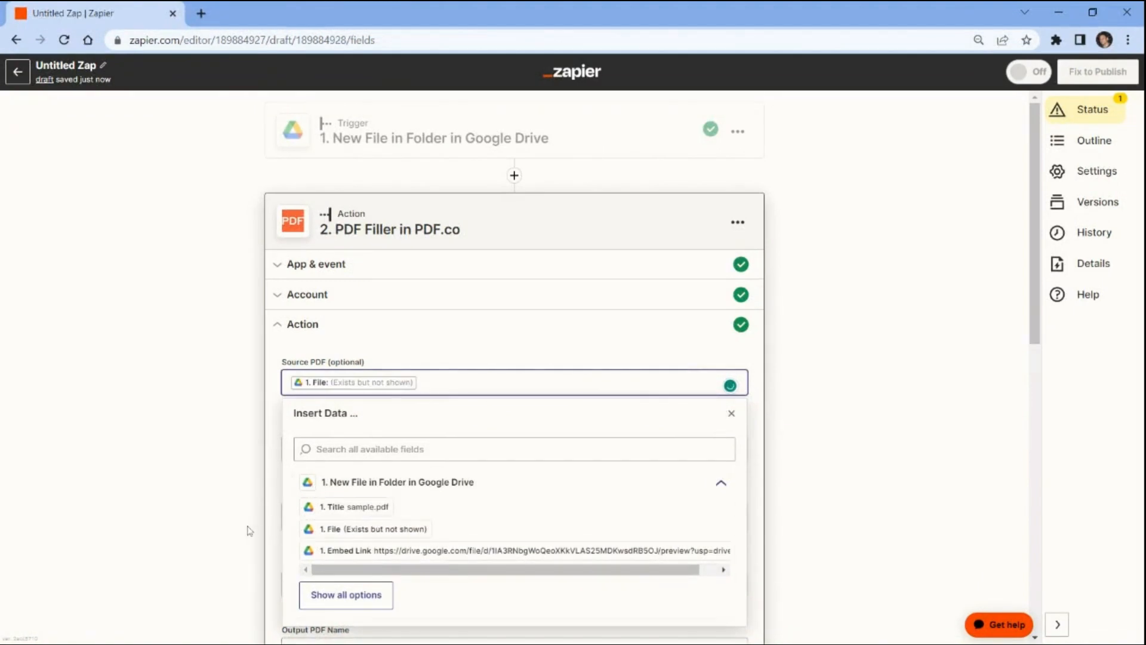
left_click(249, 530)
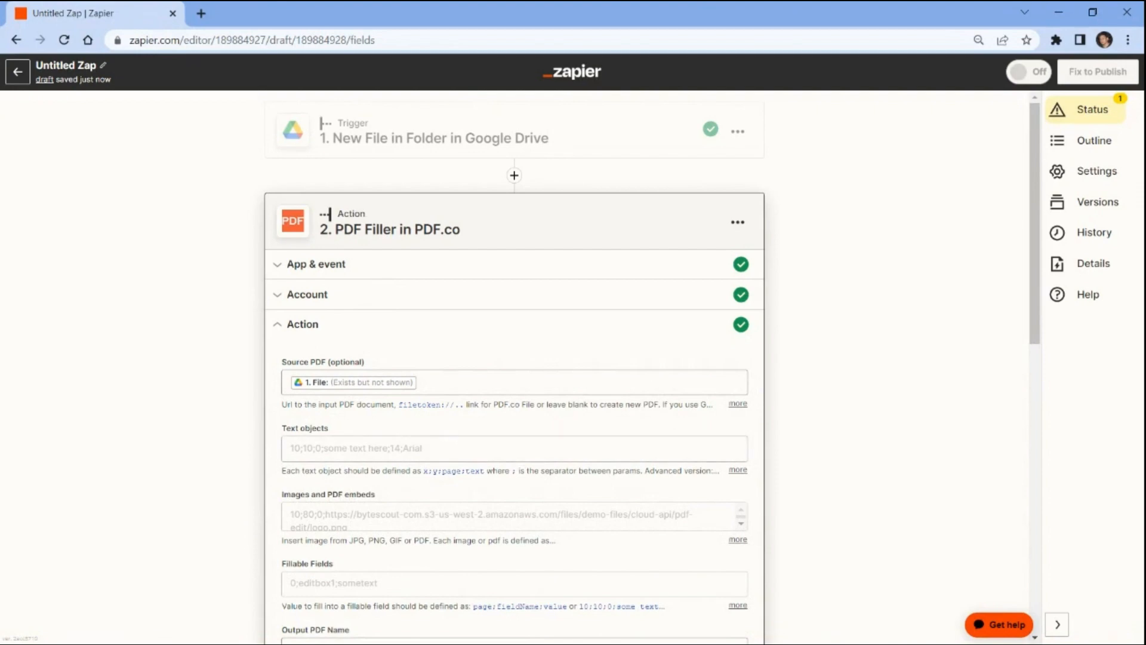
Define the PDF Filler's text object as "10;10;0;Hello World!;14;Arial".
left_click(335, 448)
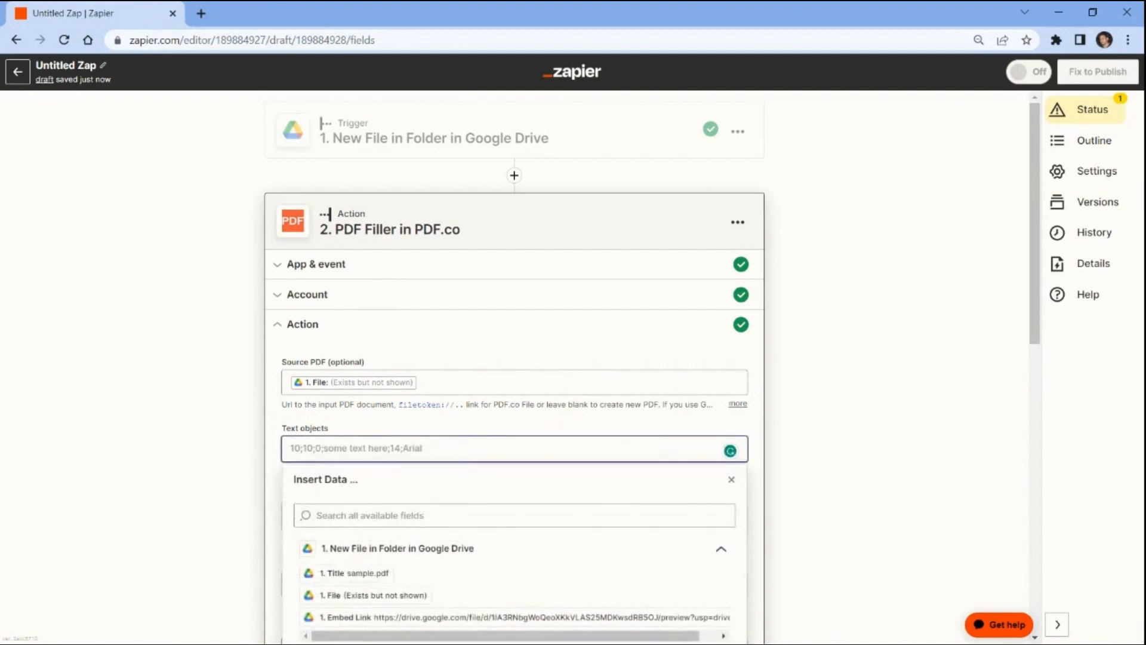
type("10;")
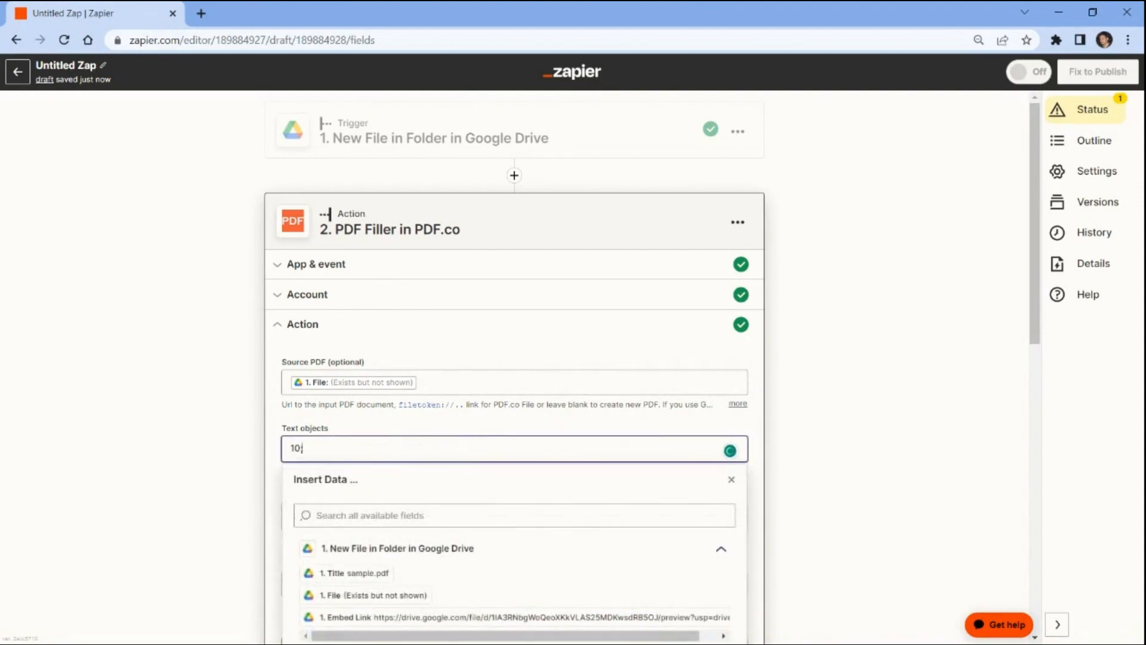
type("10;0;Hello World")
type("!;14;Arial")
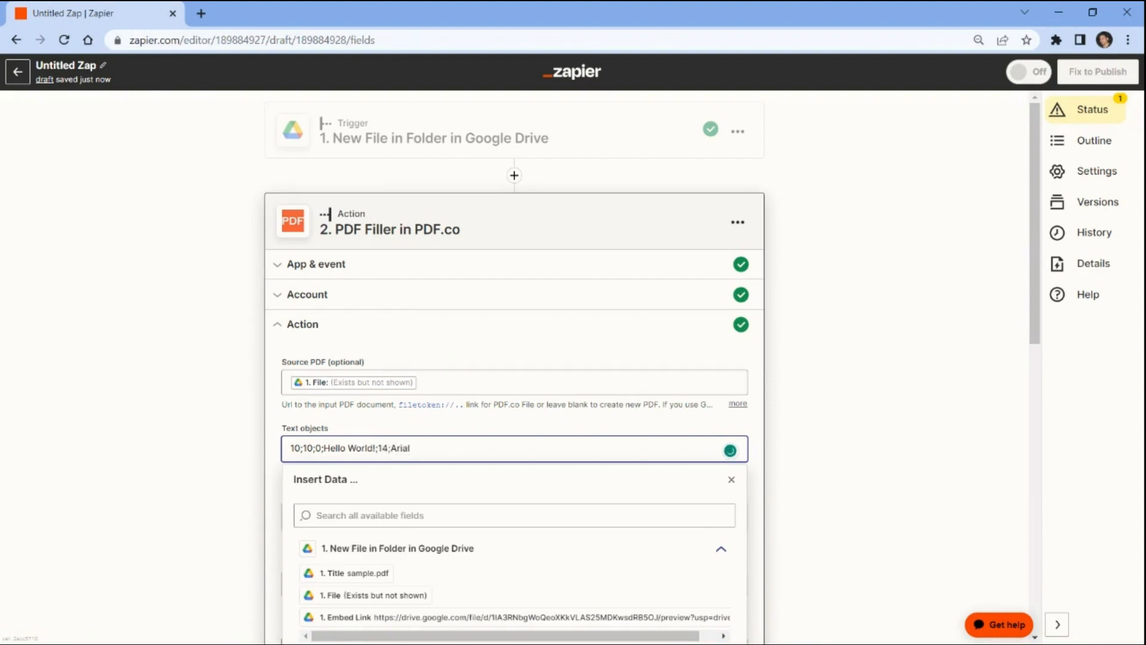
left_click(263, 453)
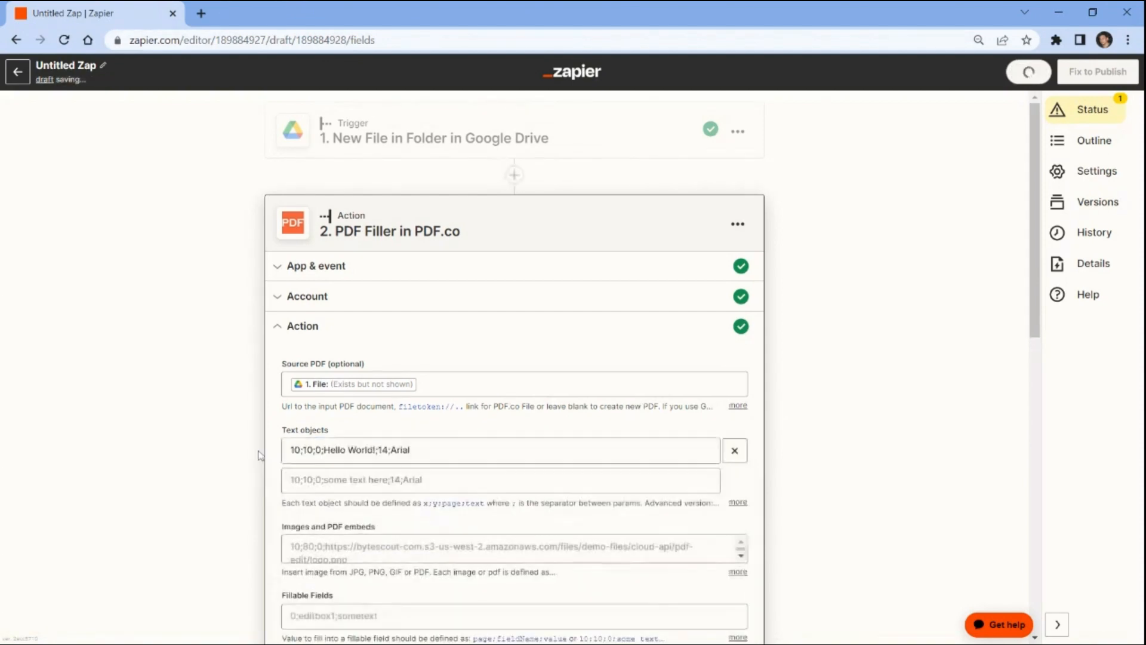
Set the output PDF name to "Output".
scroll(260, 456, "down", 5)
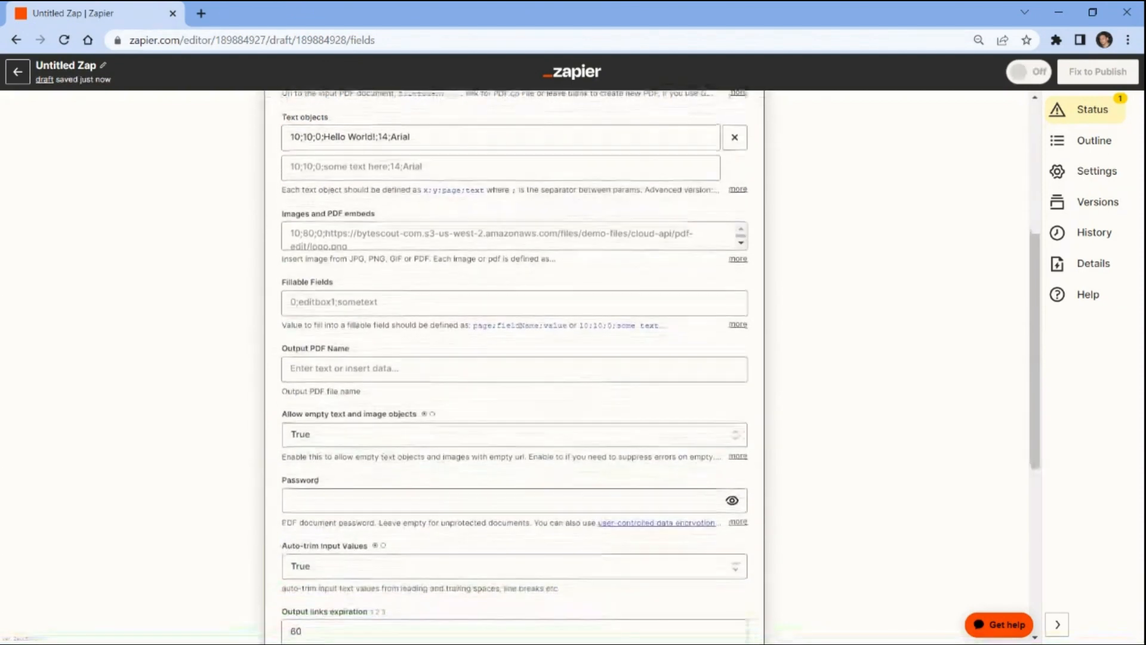
left_click(287, 372)
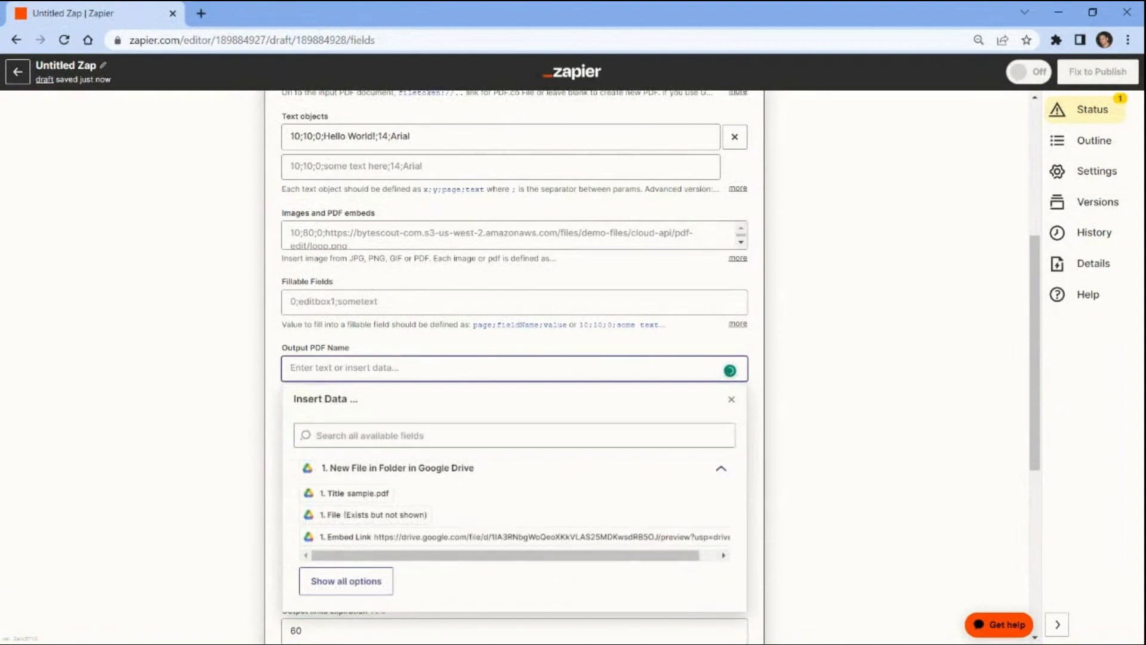
type("Output")
left_click(259, 374)
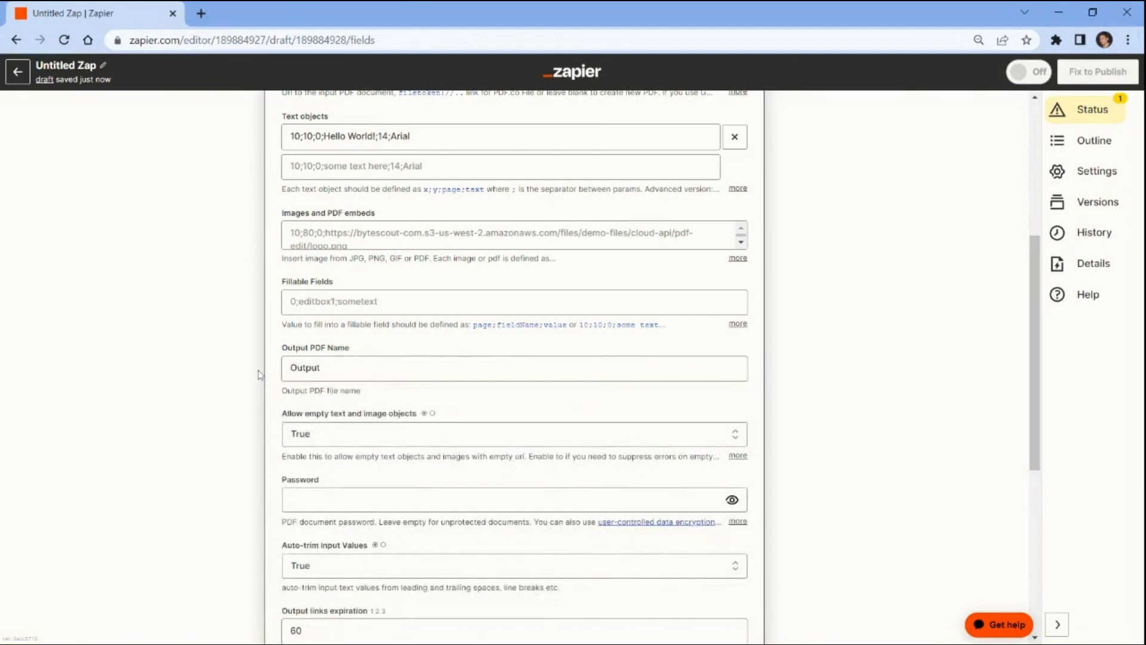
Finish the PDF Filler action's setup and run its test.
scroll(259, 374, "down", 6)
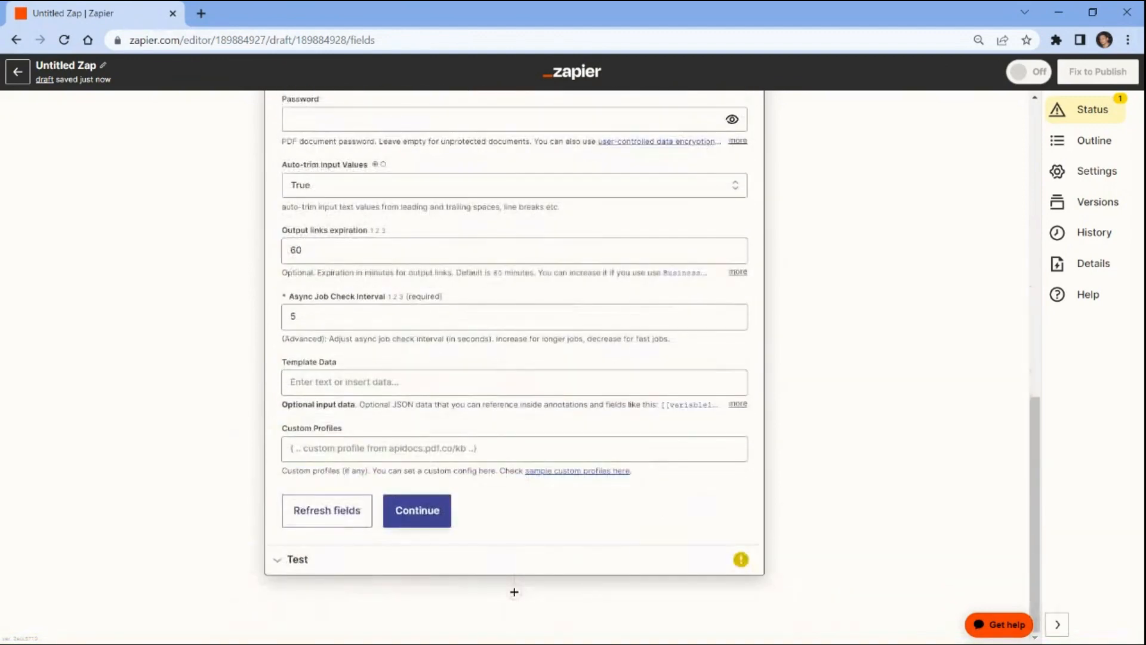
left_click(416, 513)
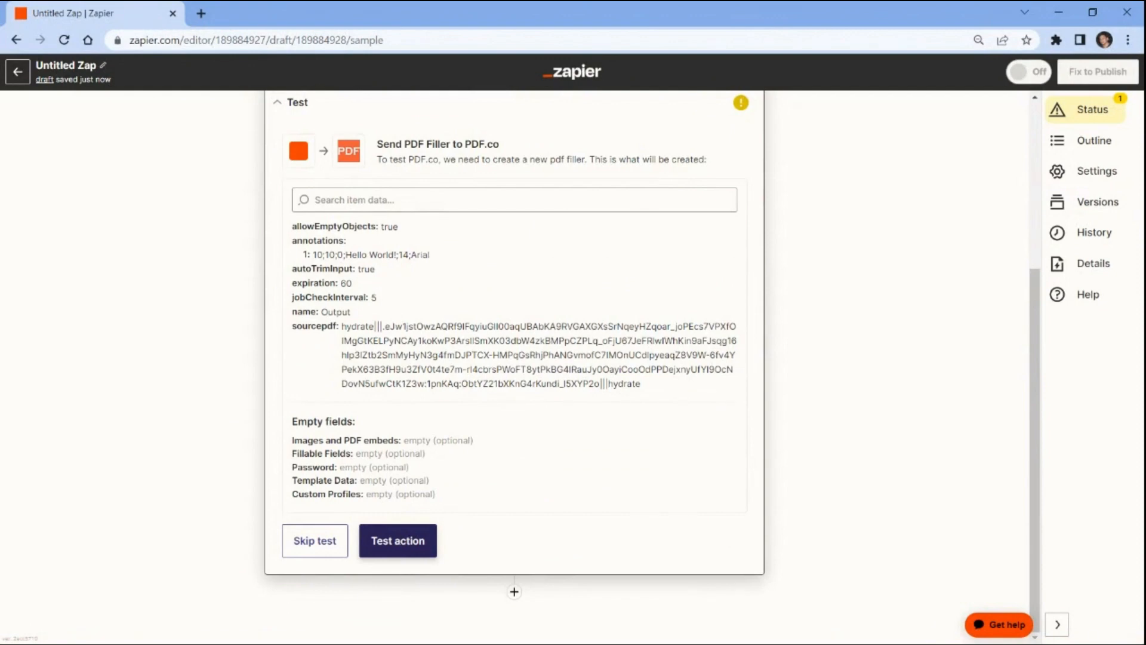
left_click(398, 540)
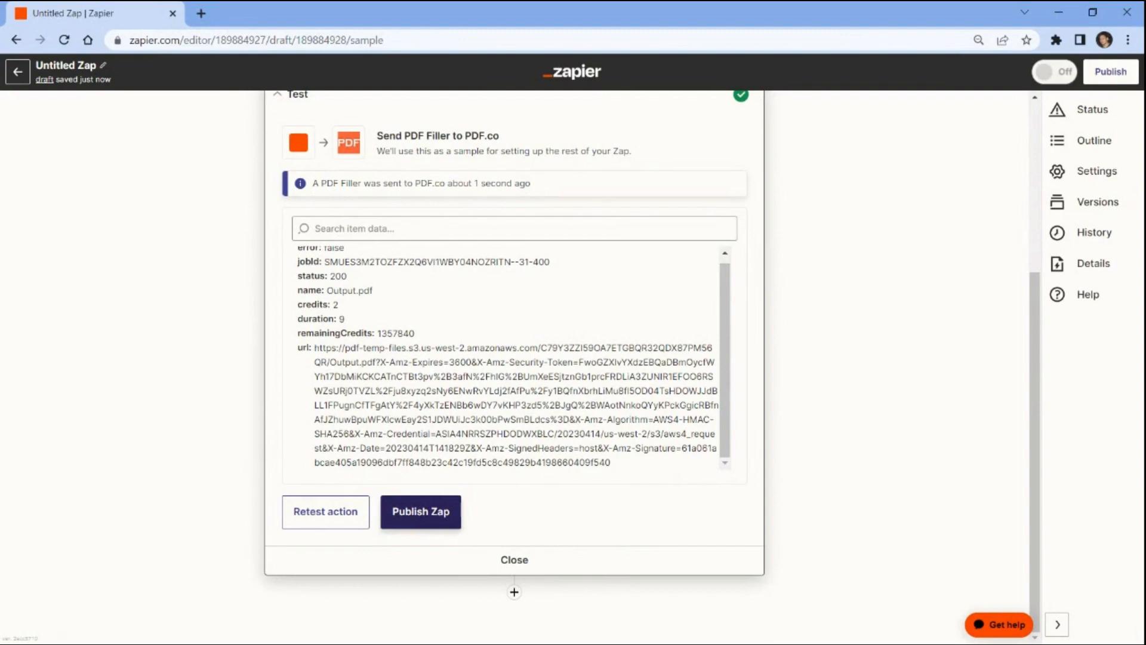
Open the PDF Filler's output URL and check the "Hello World!" text at the top of the PDF page.
triple_click(472, 405)
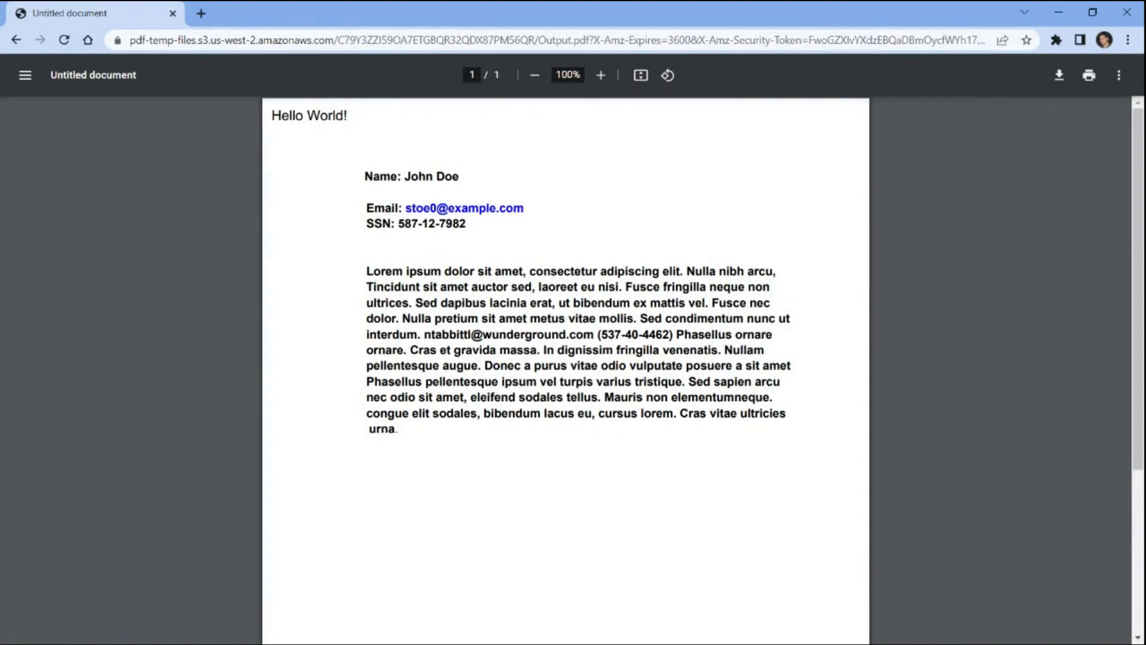
left_click_drag(349, 115, 272, 115)
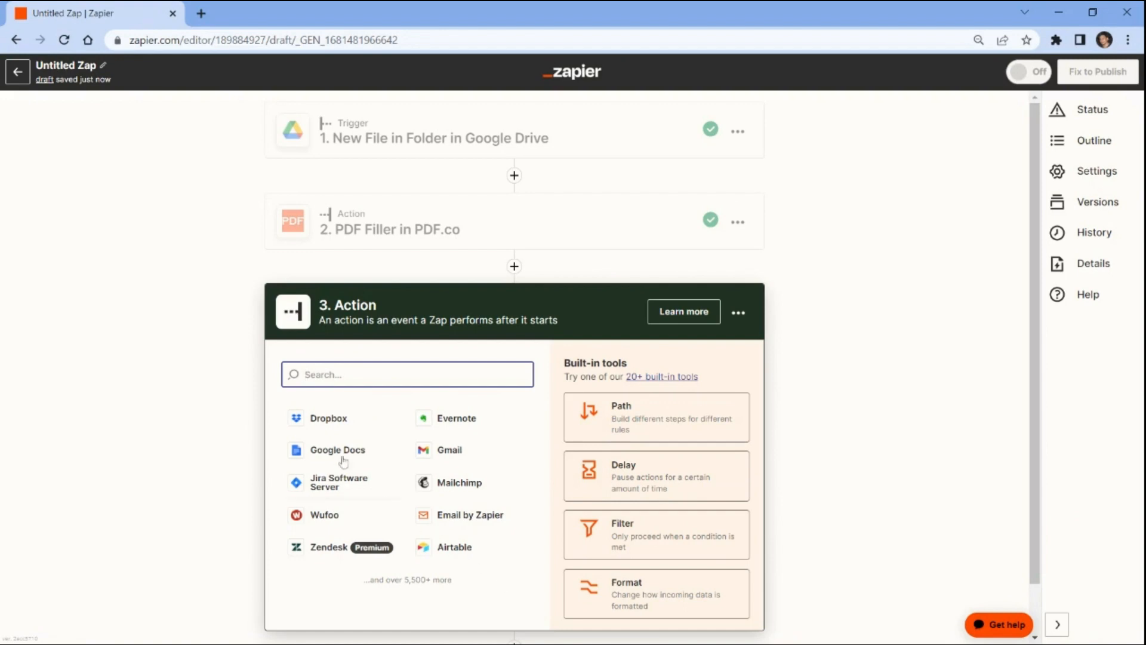
Add Dropbox as the Zap's third step with the Upload File event and continue to its action settings.
left_click(327, 419)
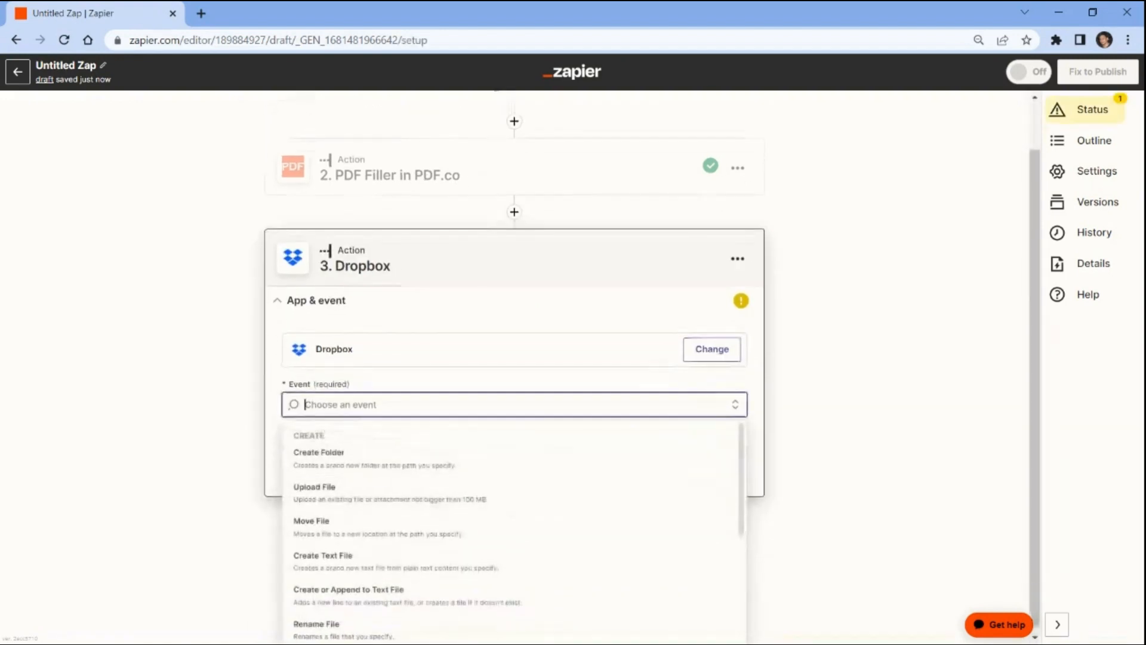
left_click(314, 504)
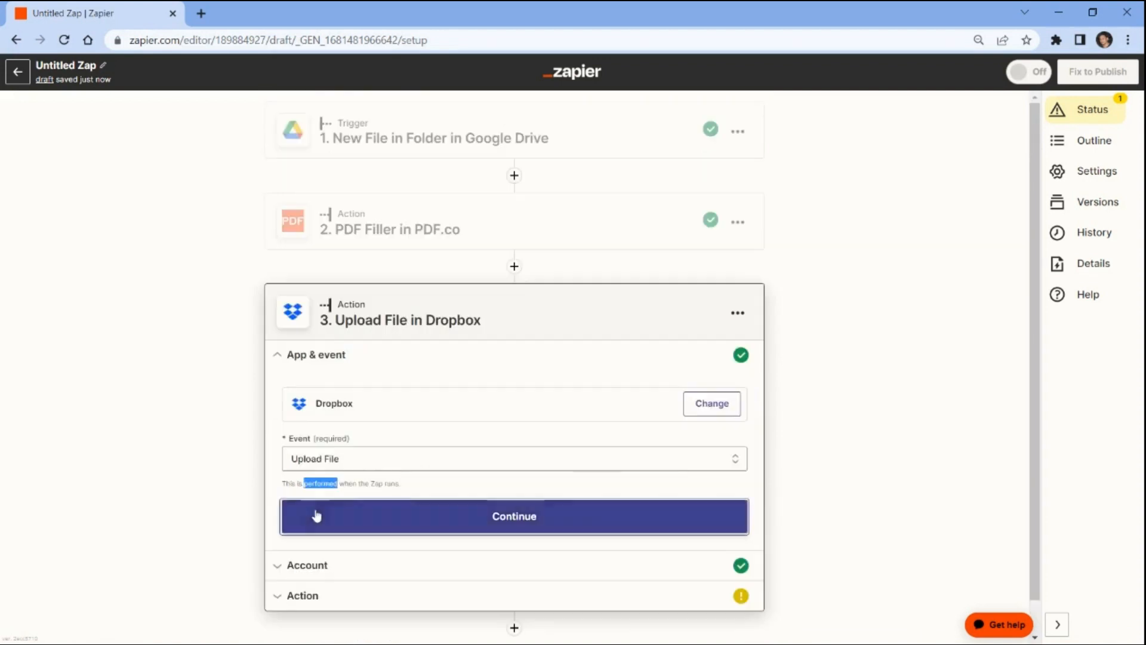
left_click(314, 512)
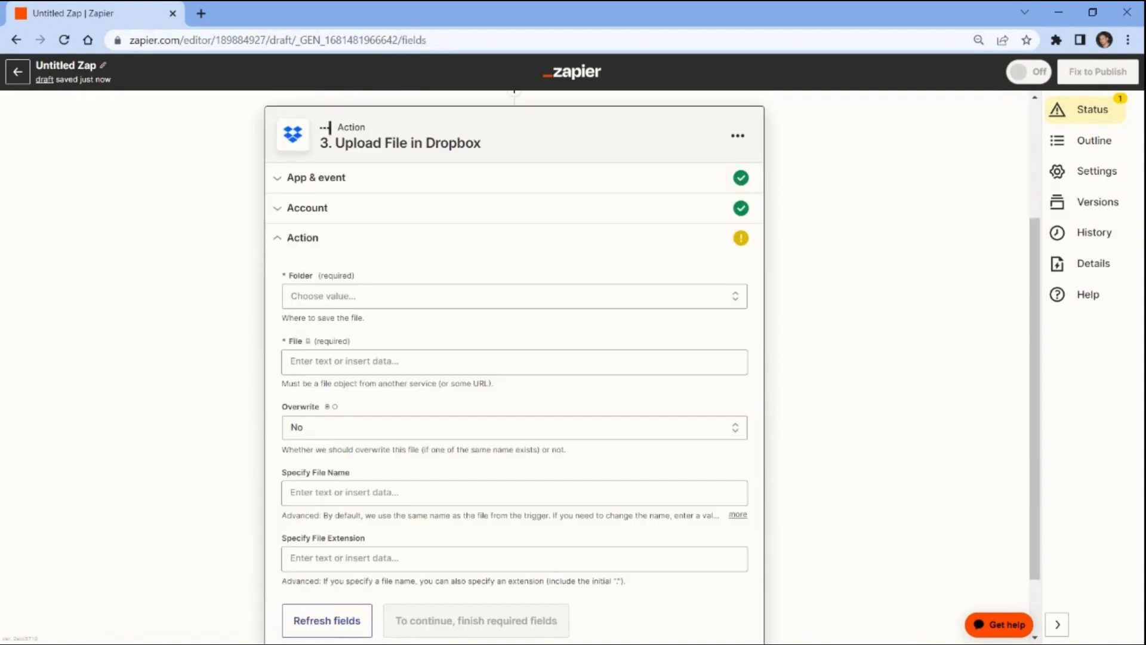
Set the Dropbox upload folder to /PDF.co Output and map the PDF Filler's Url as the file.
left_click(301, 296)
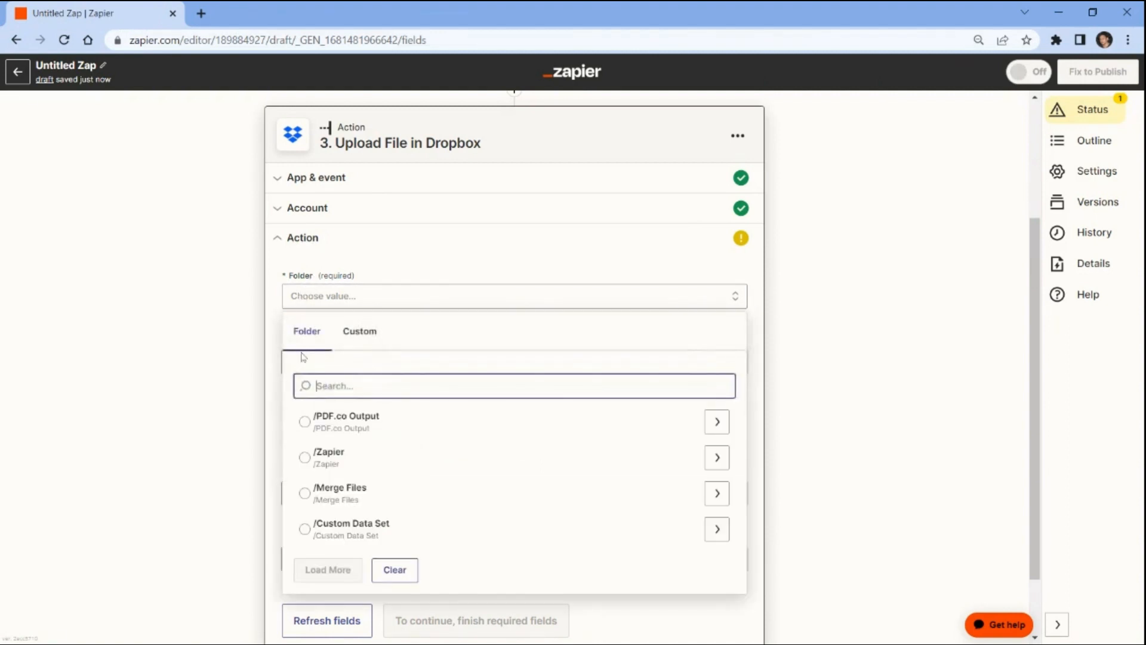
left_click(306, 423)
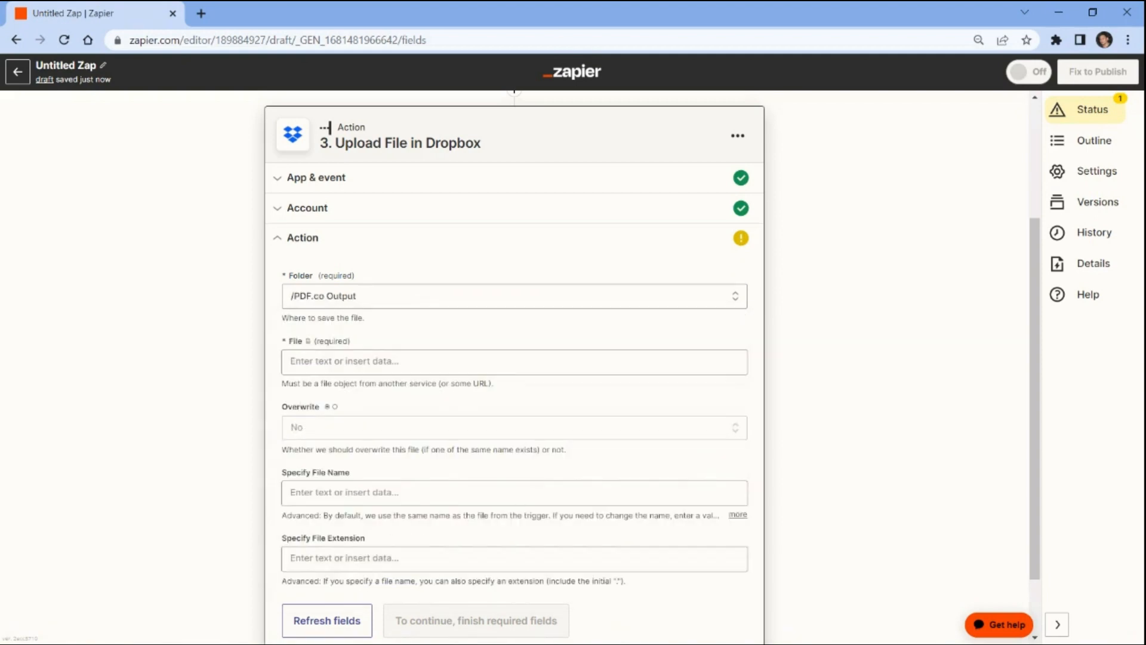
left_click(334, 361)
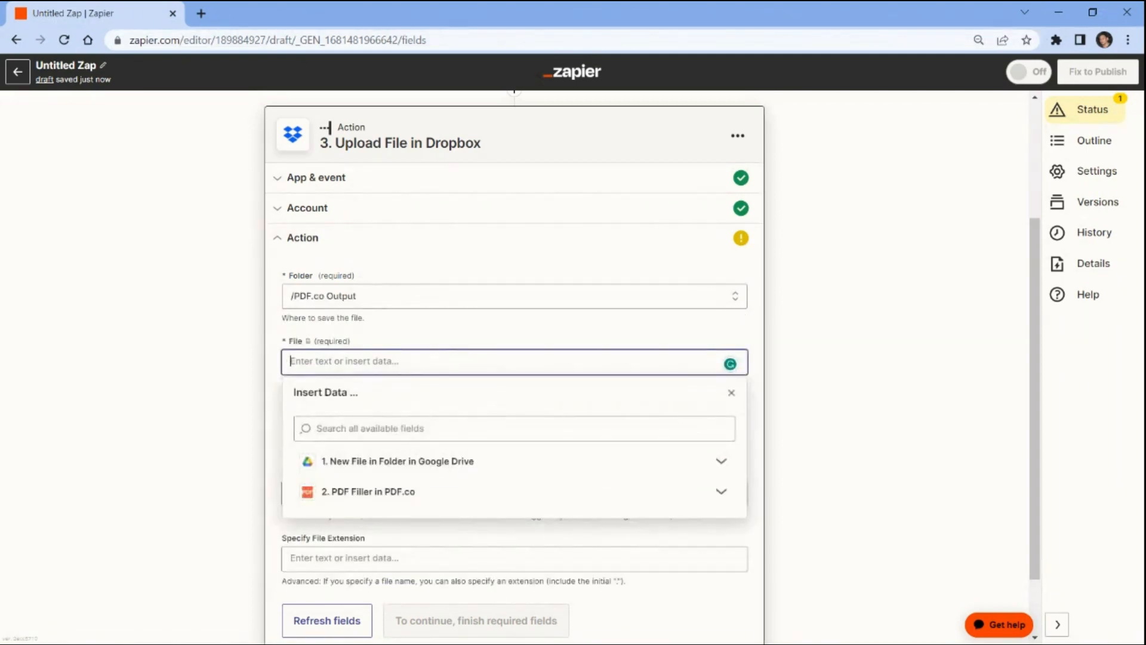
left_click(313, 495)
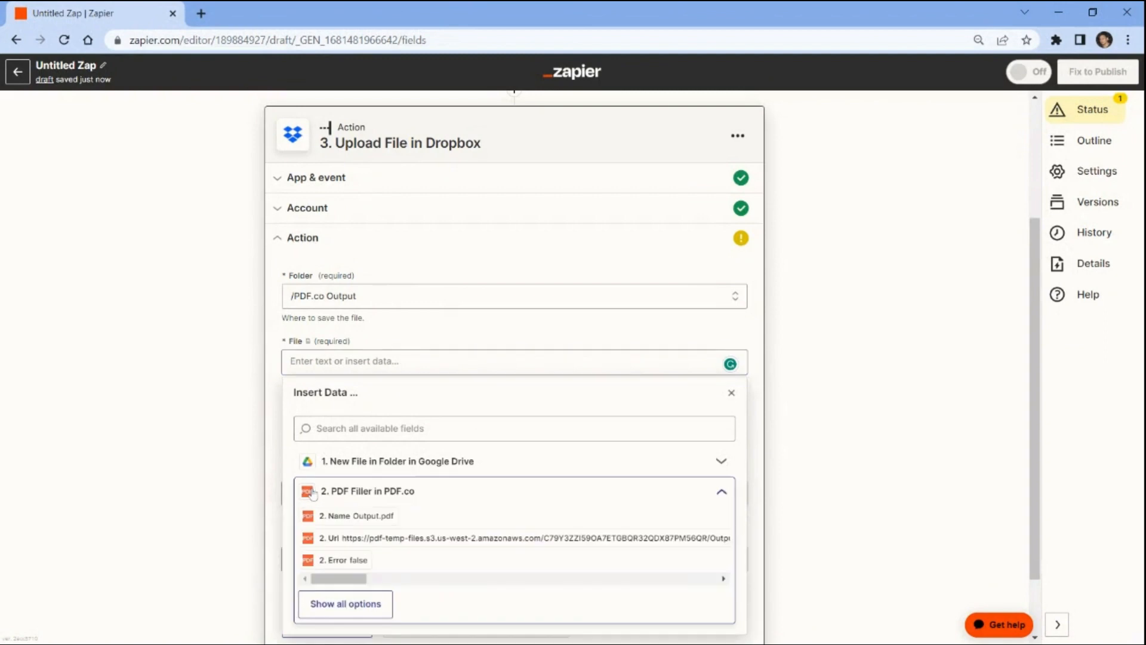
left_click(323, 538)
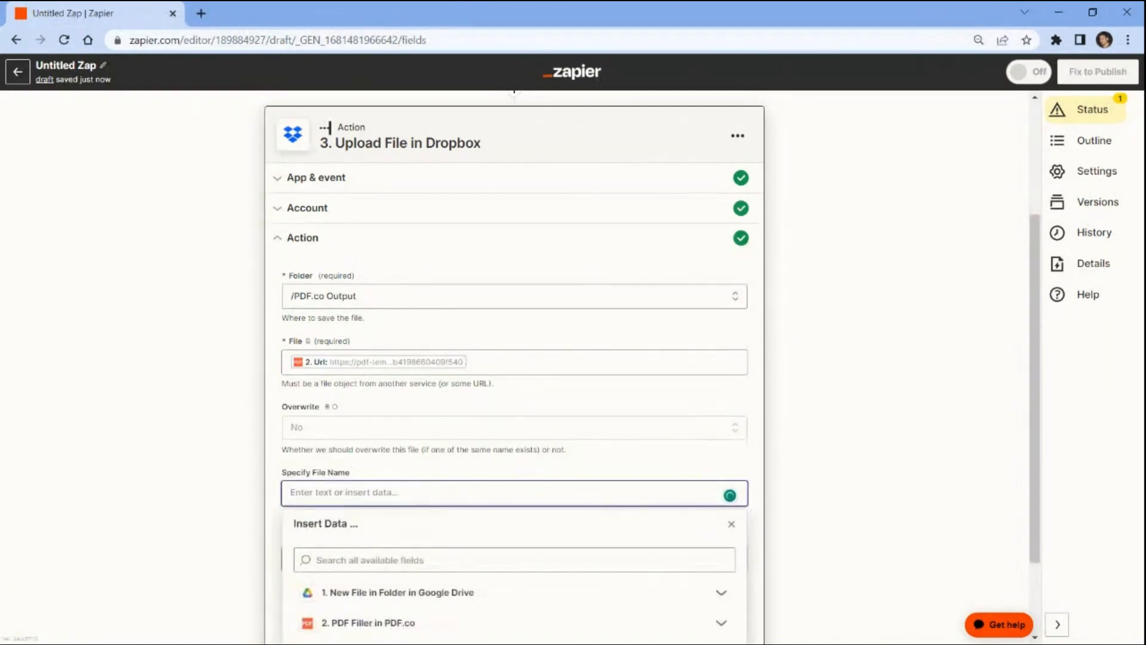
Map the PDF Filler's Name as the uploaded file's name and set the file extension to ".pdf".
scroll(515, 394, "down", 2)
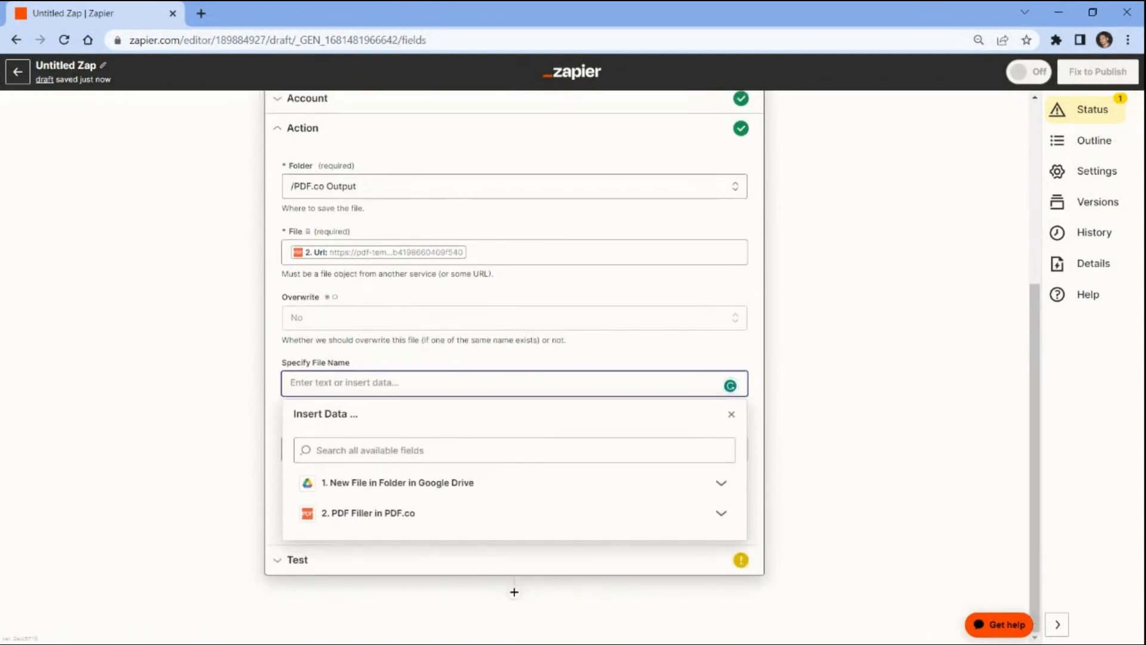
left_click(325, 513)
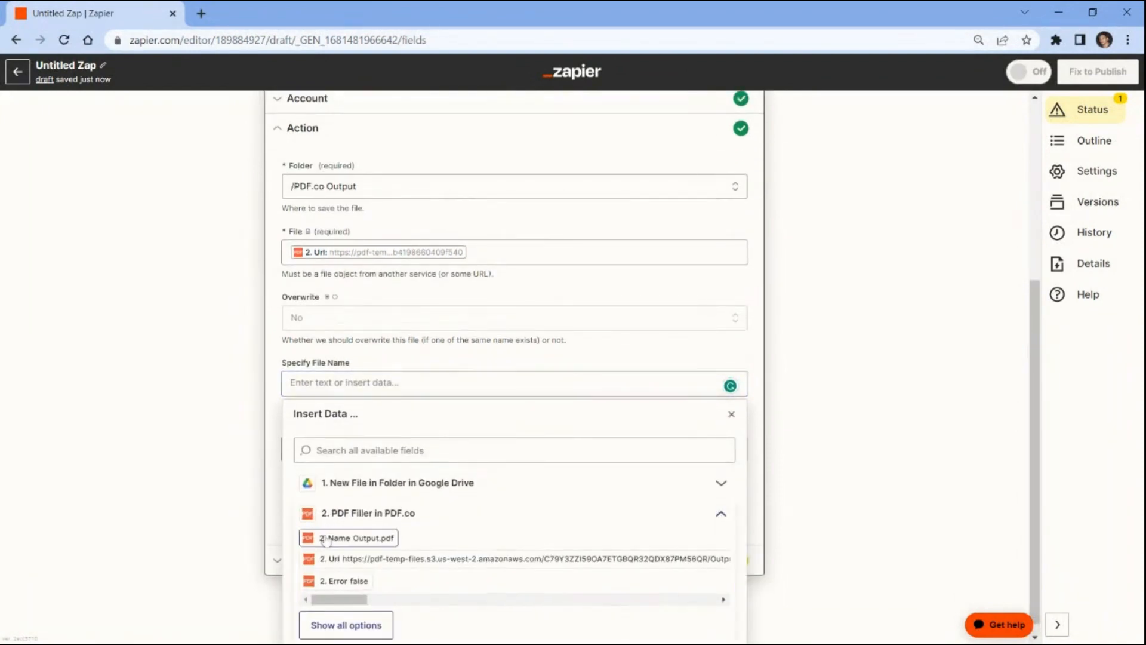
left_click(347, 537)
type(".pdf")
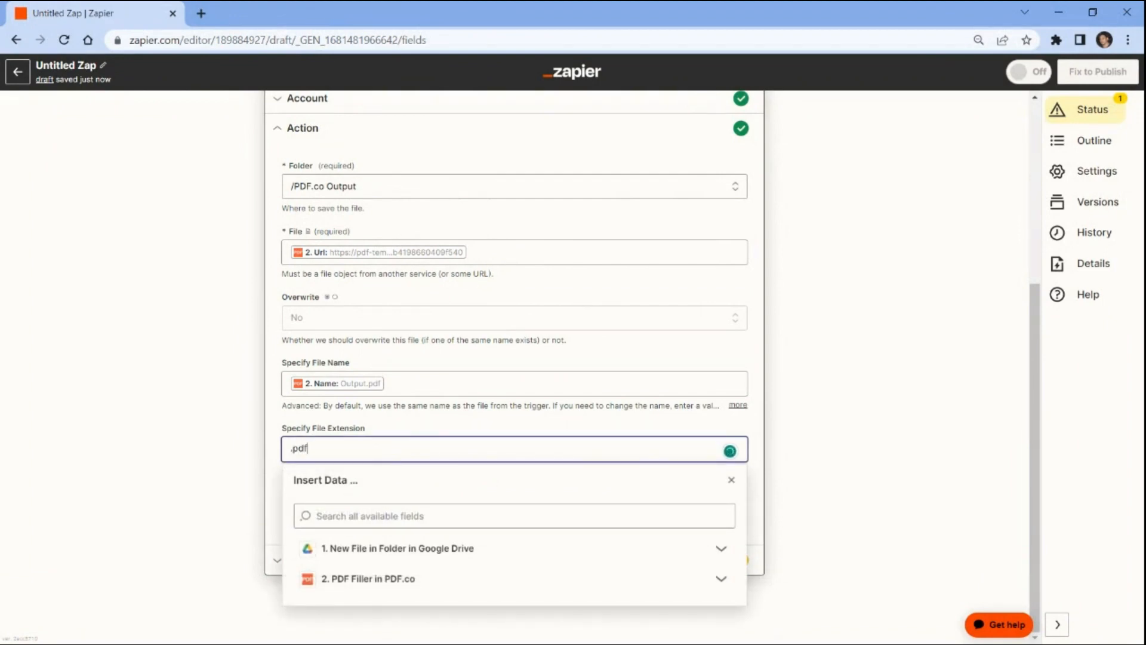
left_click(263, 452)
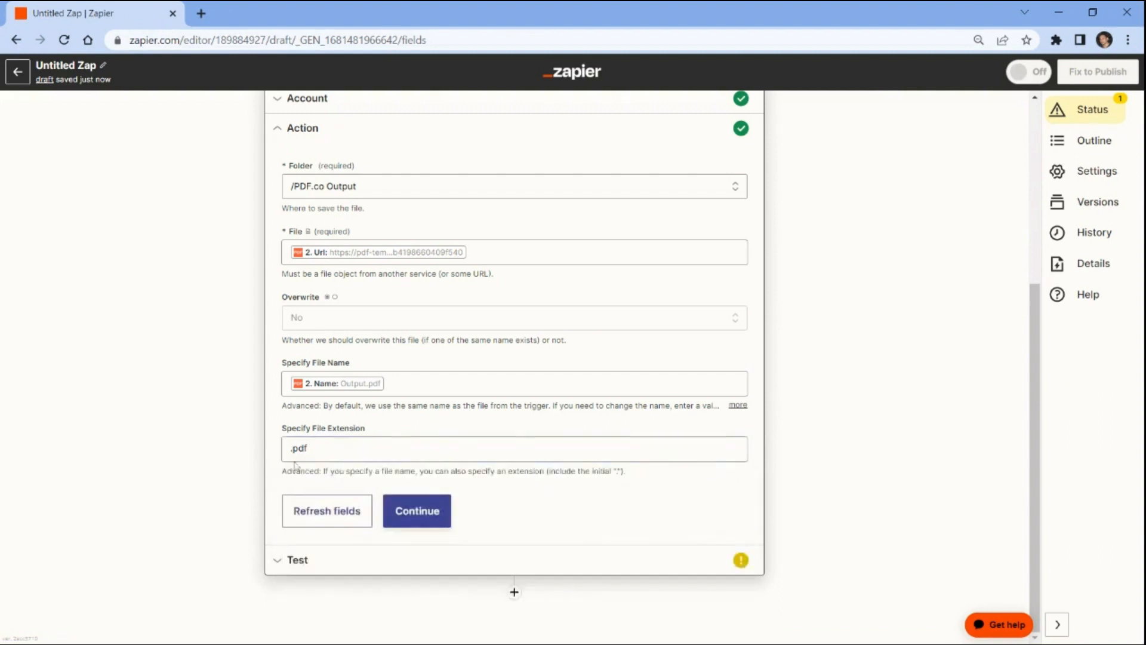
Finish the Dropbox action's setup, run its test, and open Output.pdf from the PDF.co Output folder in Dropbox.
left_click(412, 510)
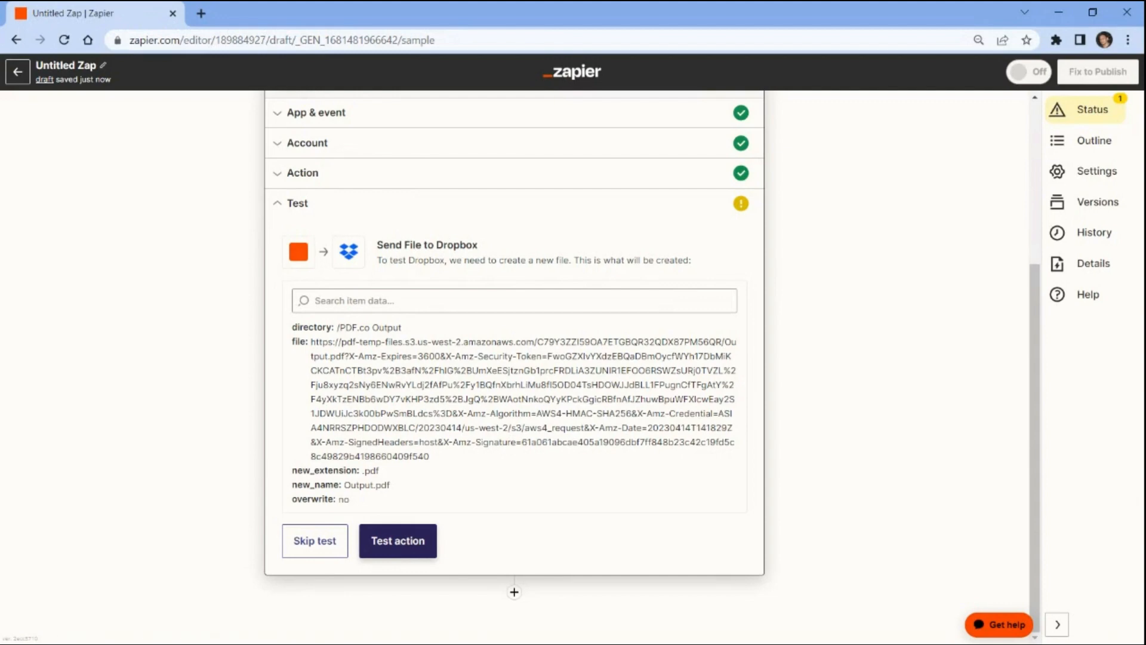
left_click(396, 540)
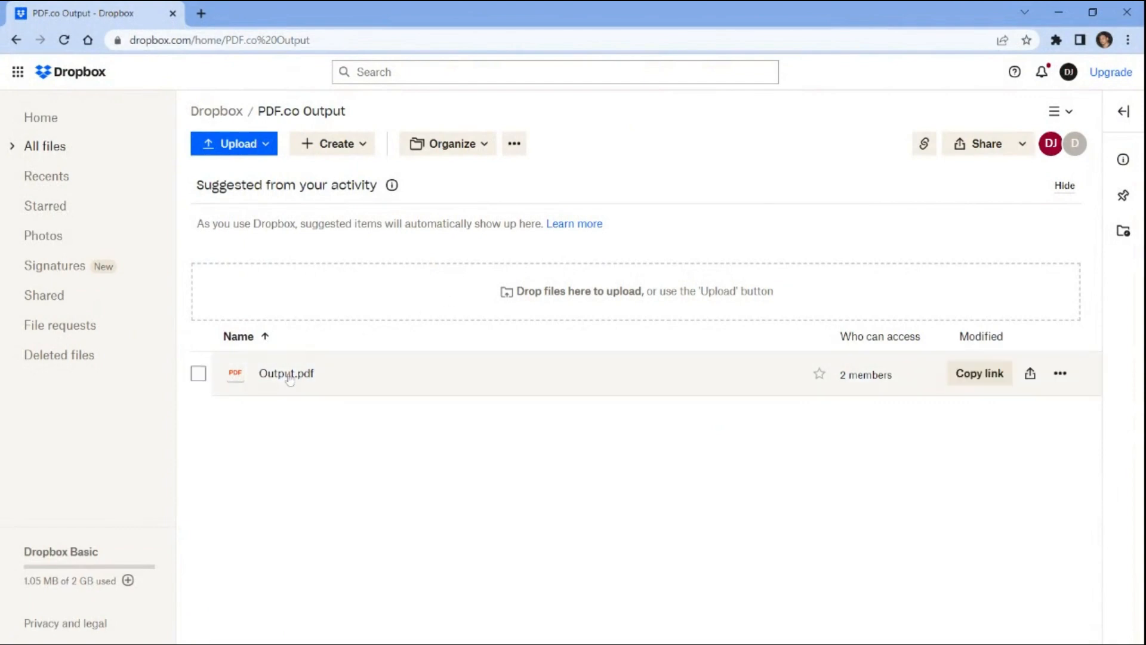
left_click(286, 376)
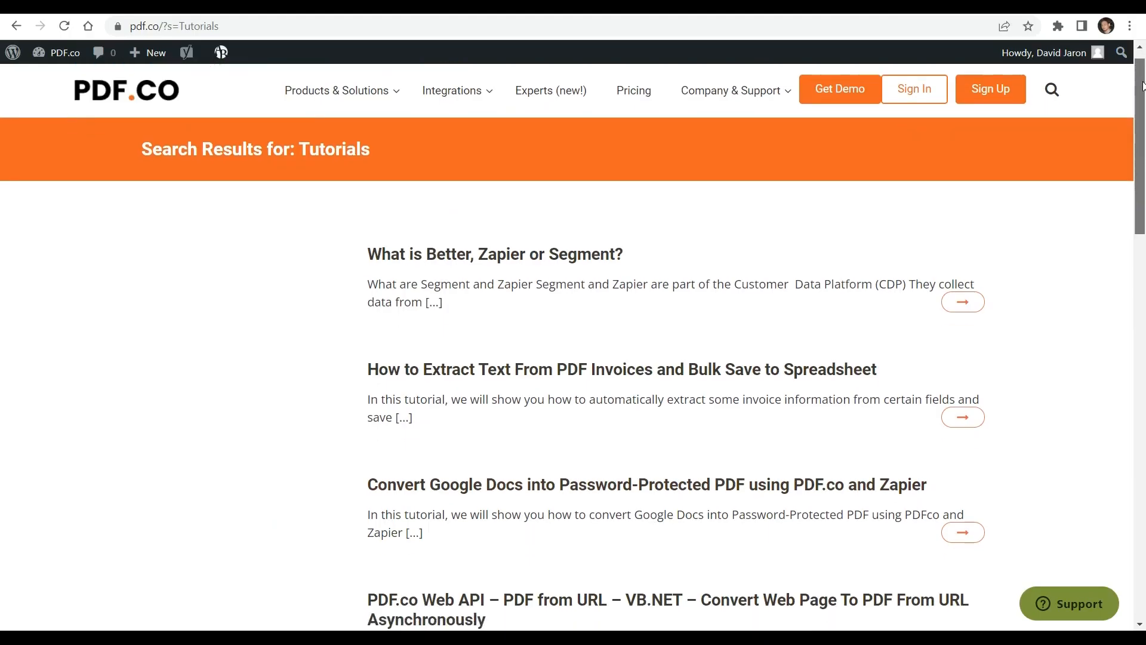
Browse the Tutorials search results on the PDF.co website and the playlists on the PDF.co YouTube channel.
scroll(1143, 160, "down", 5)
left_click_drag(1143, 160, 1143, 237)
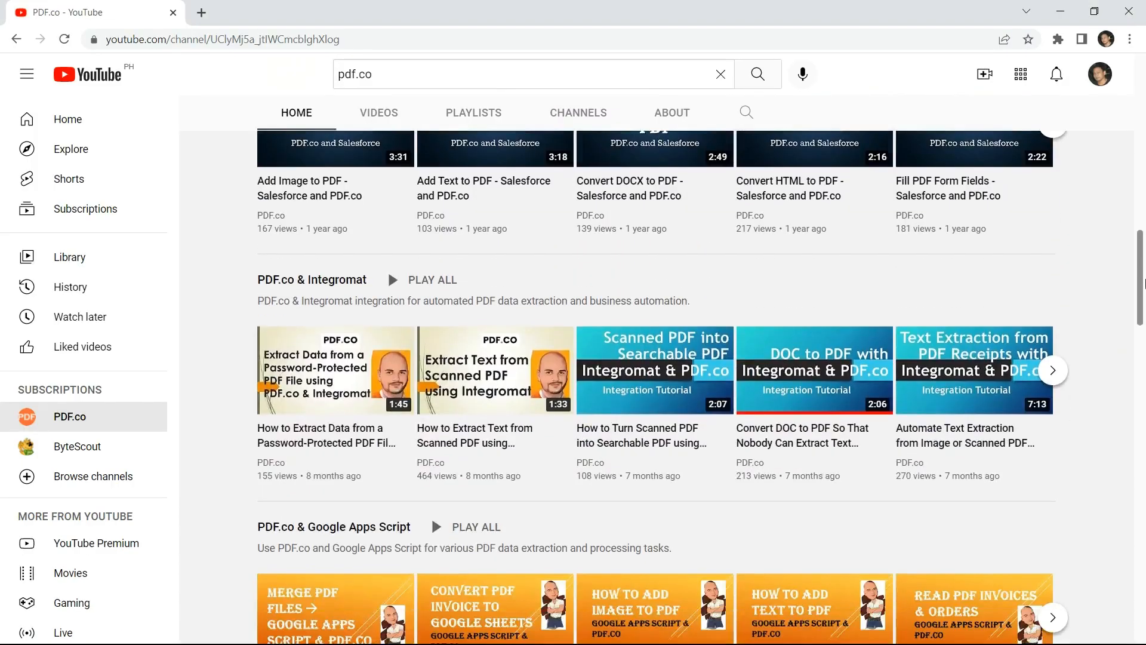
left_click_drag(1144, 283, 1144, 327)
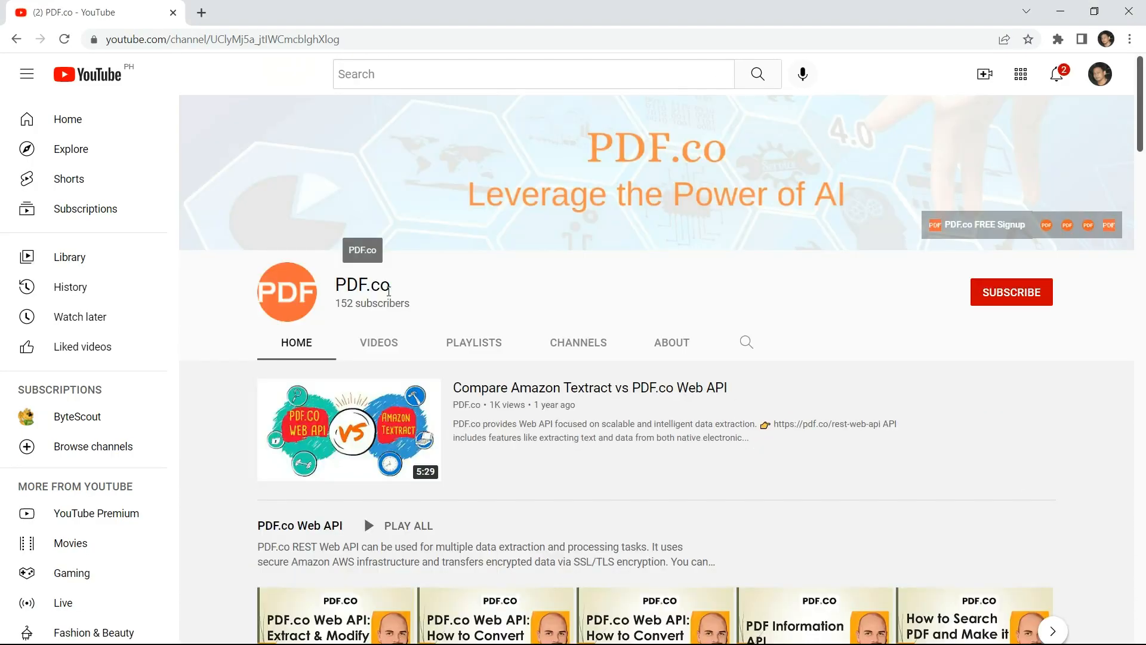
Subscribe to the PDF.co YouTube channel and set its notifications to All.
left_click(1013, 302)
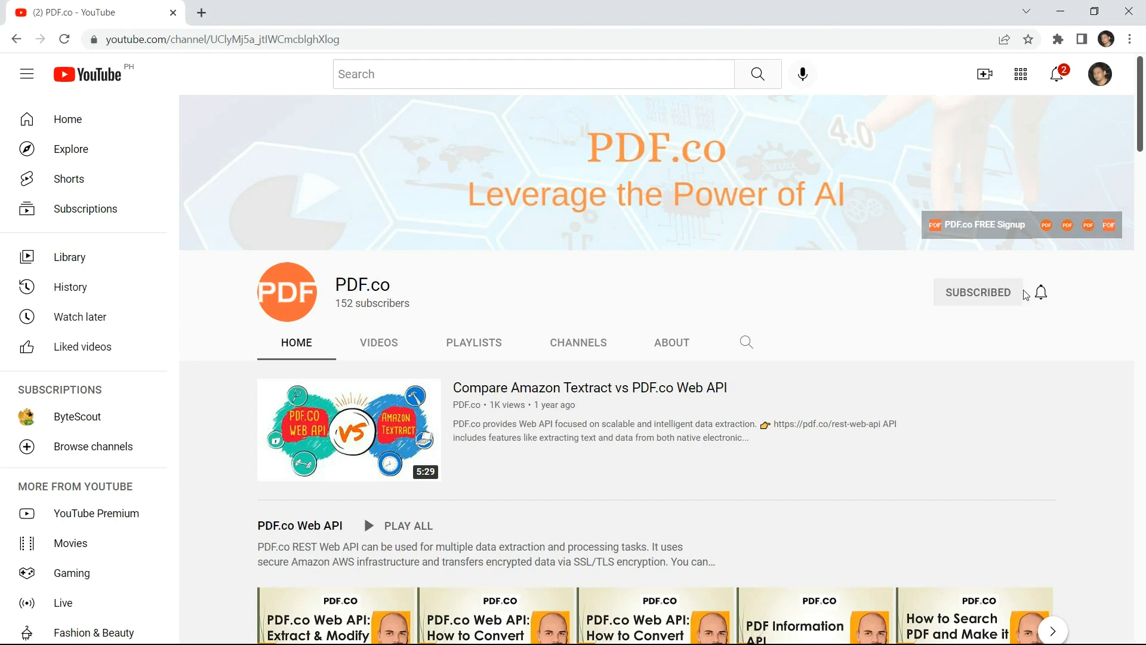
left_click(1040, 295)
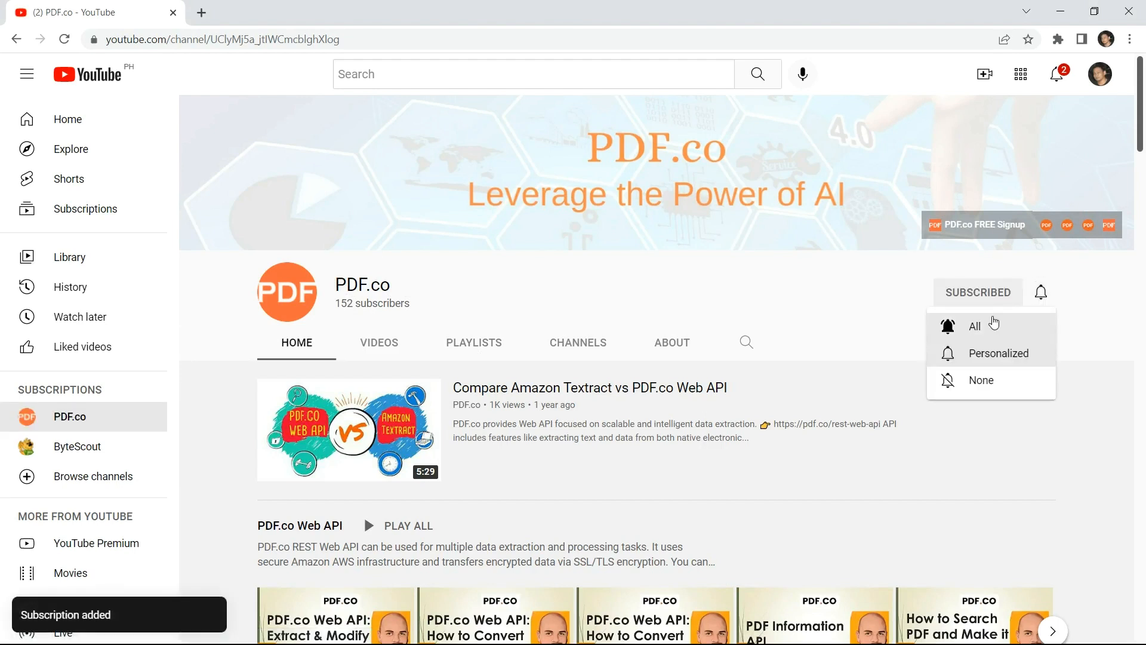
left_click(985, 327)
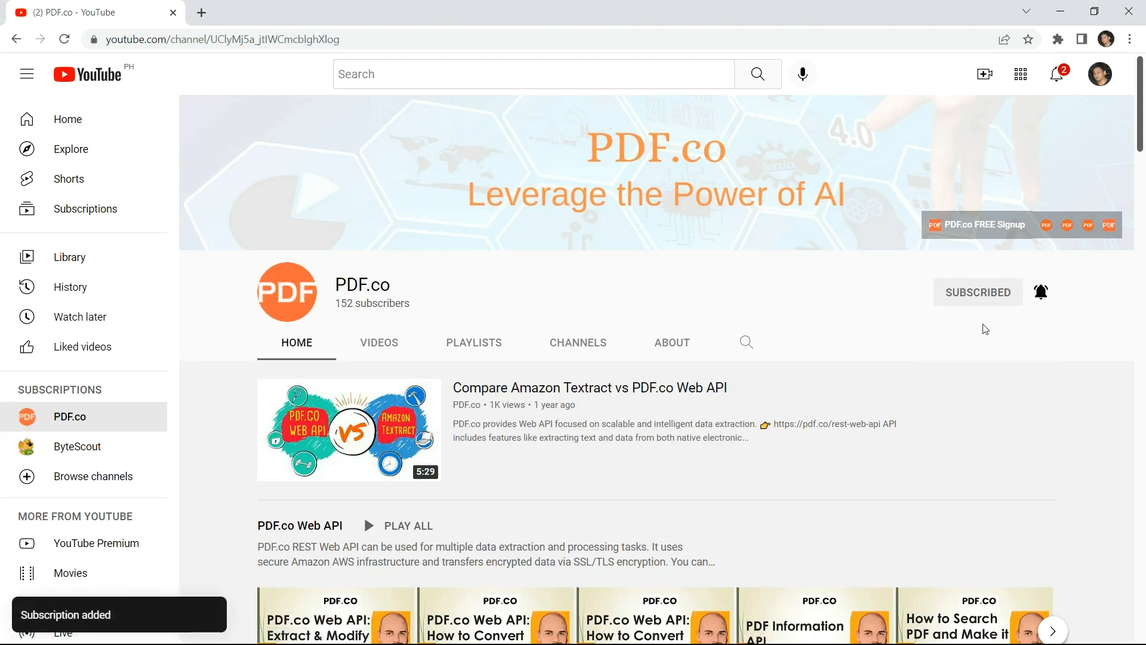